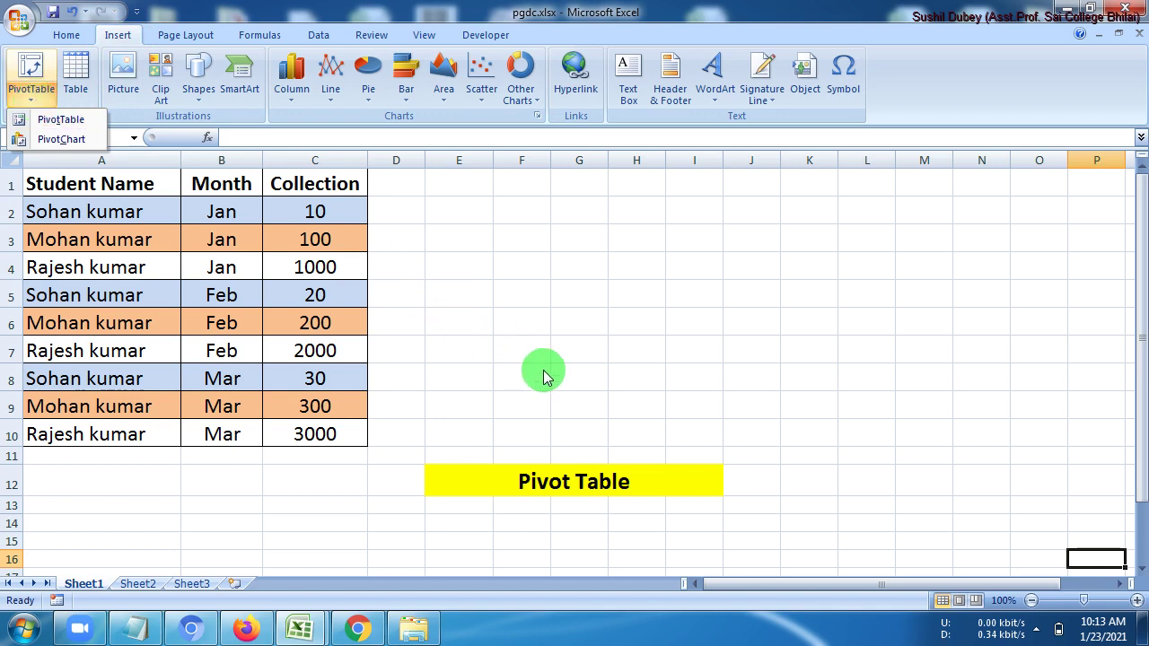
# Review the Student Name, Month and Collection headers and the student records beneath them.
pyautogui.click(577, 382)
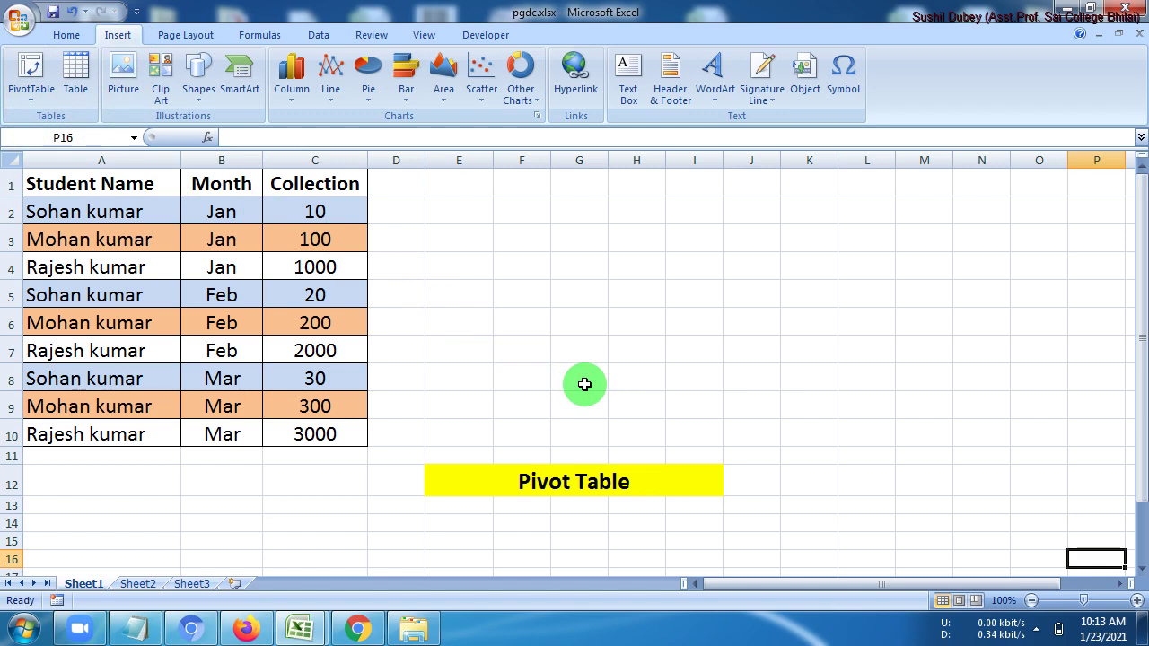
pyautogui.click(128, 185)
pyautogui.click(220, 184)
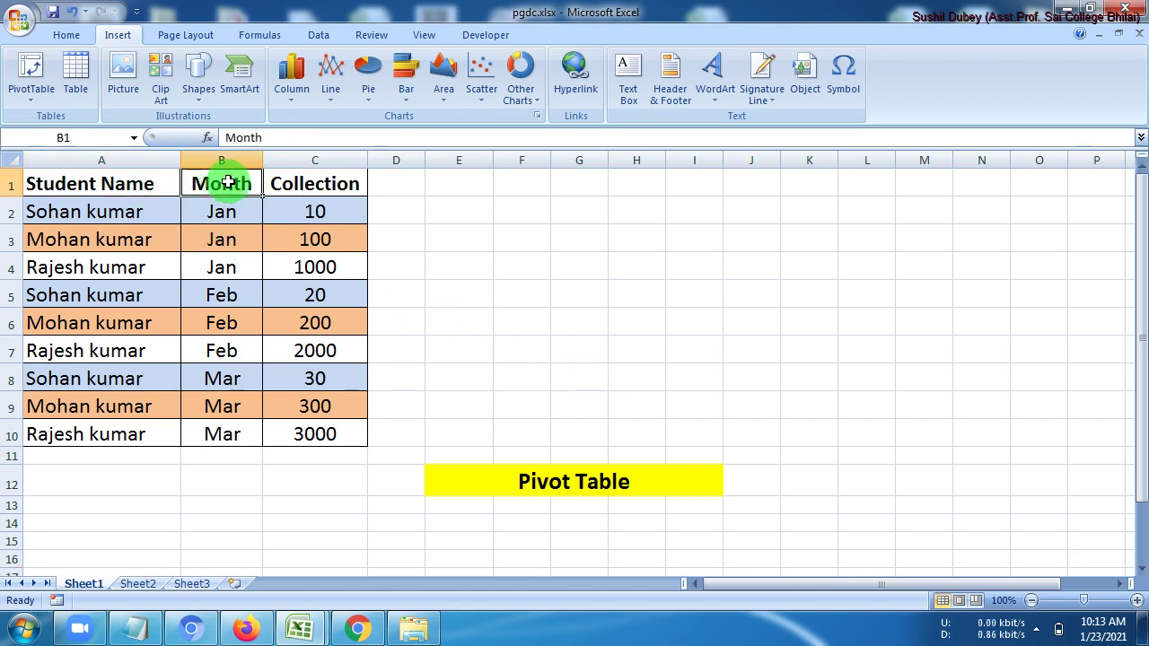
pyautogui.click(309, 186)
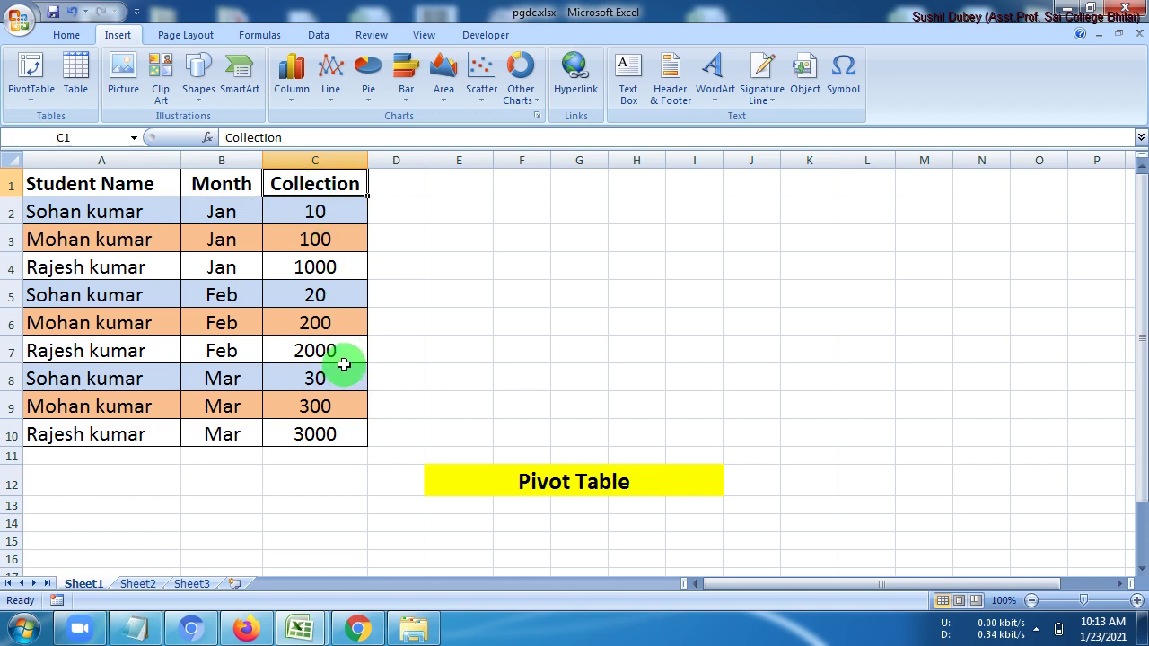
pyautogui.moveTo(87, 214); pyautogui.dragTo(297, 261)
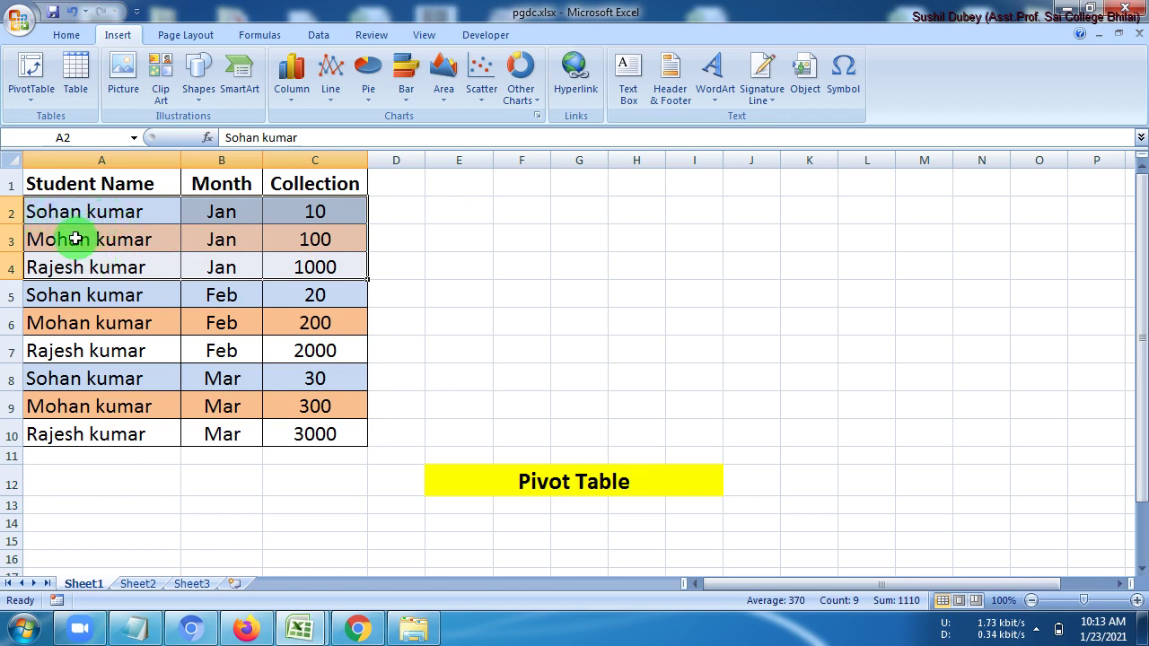
pyautogui.moveTo(54, 295); pyautogui.dragTo(112, 435)
# Fill the January rows A2:C4 with orange and the February rows A5:C7 with white.
pyautogui.moveTo(85, 215); pyautogui.dragTo(330, 279)
pyautogui.click(65, 34)
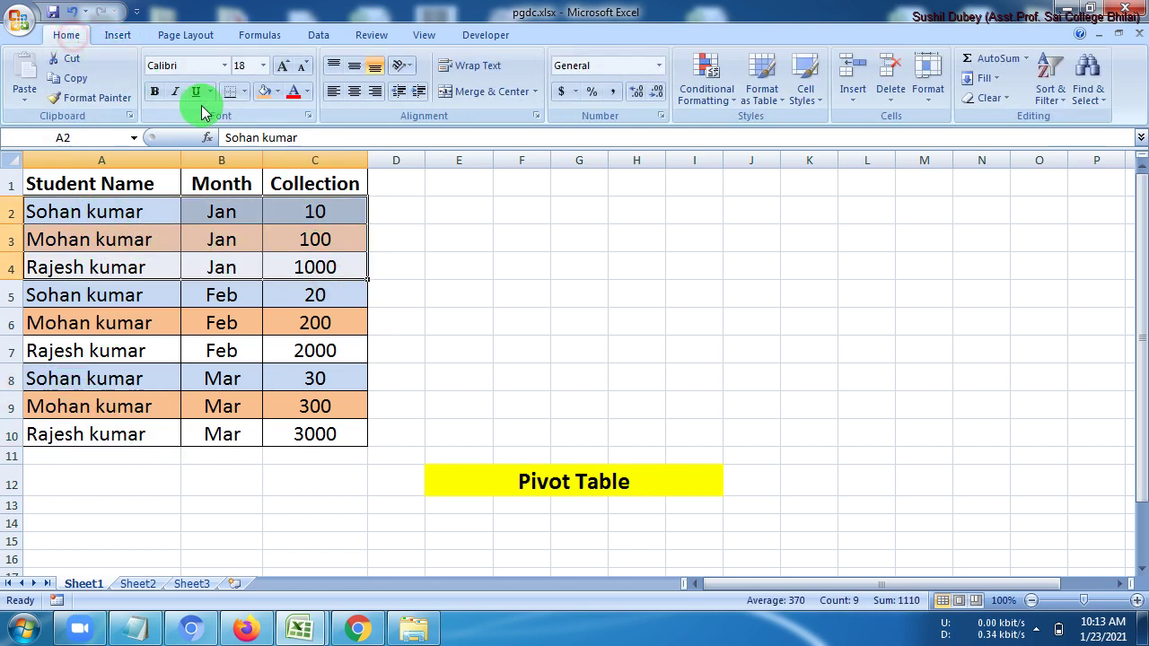
pyautogui.click(263, 91)
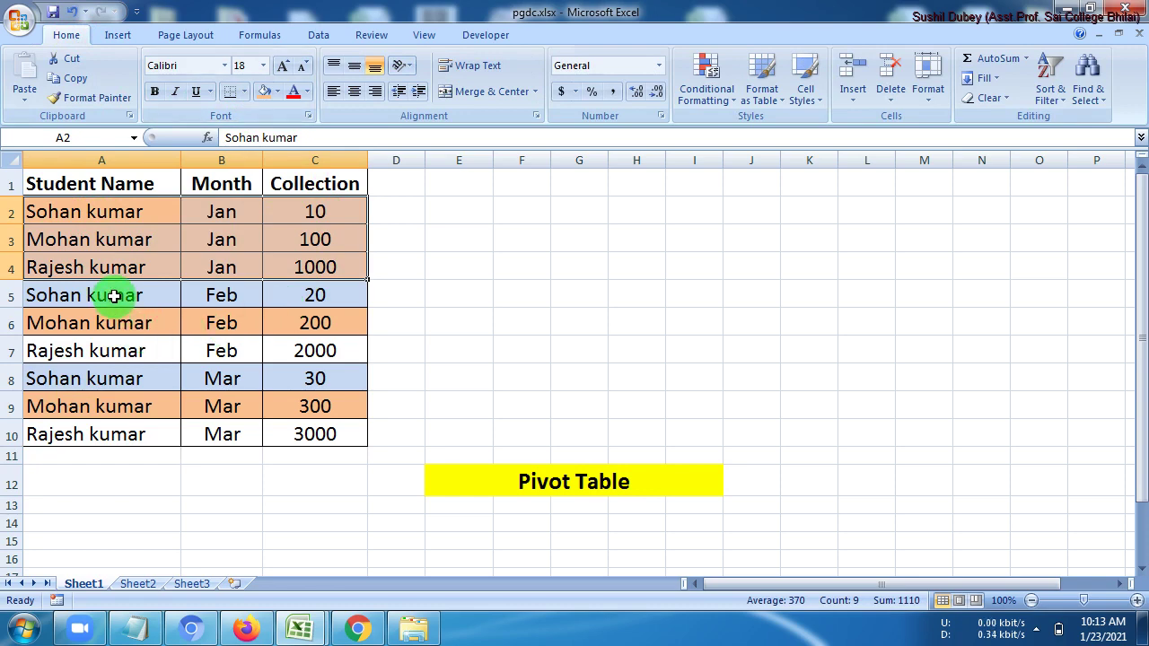
pyautogui.moveTo(113, 297); pyautogui.dragTo(289, 344)
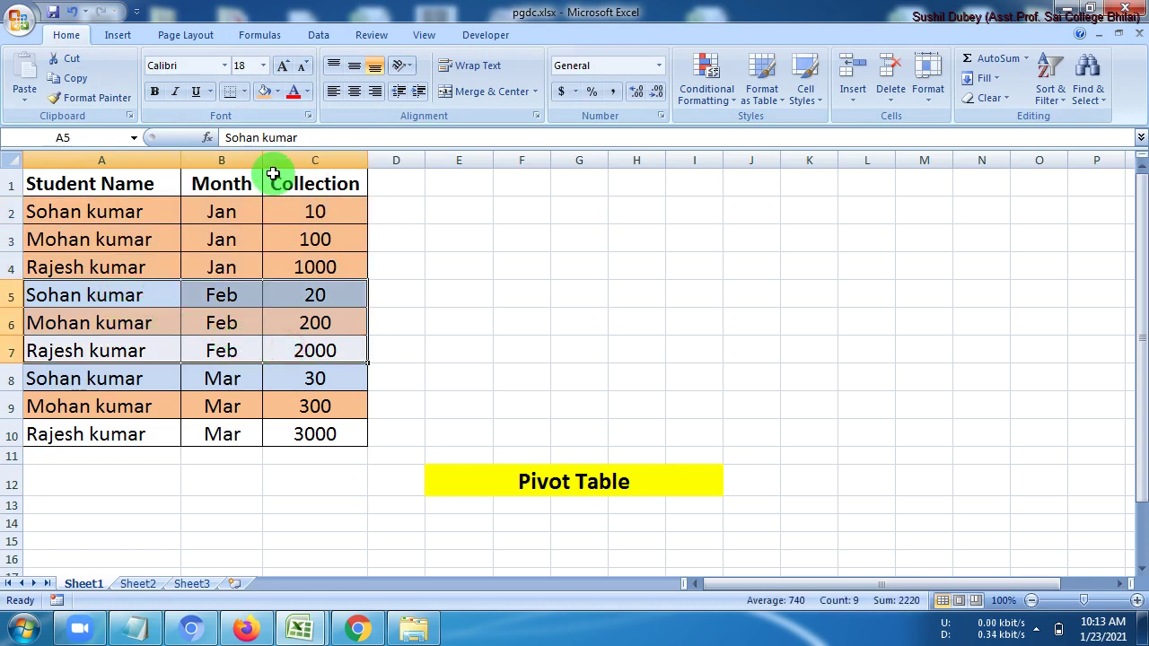
pyautogui.click(277, 93)
pyautogui.click(262, 129)
# Fill the March rows A8:C10 with light blue.
pyautogui.moveTo(179, 377); pyautogui.dragTo(299, 428)
pyautogui.click(245, 92)
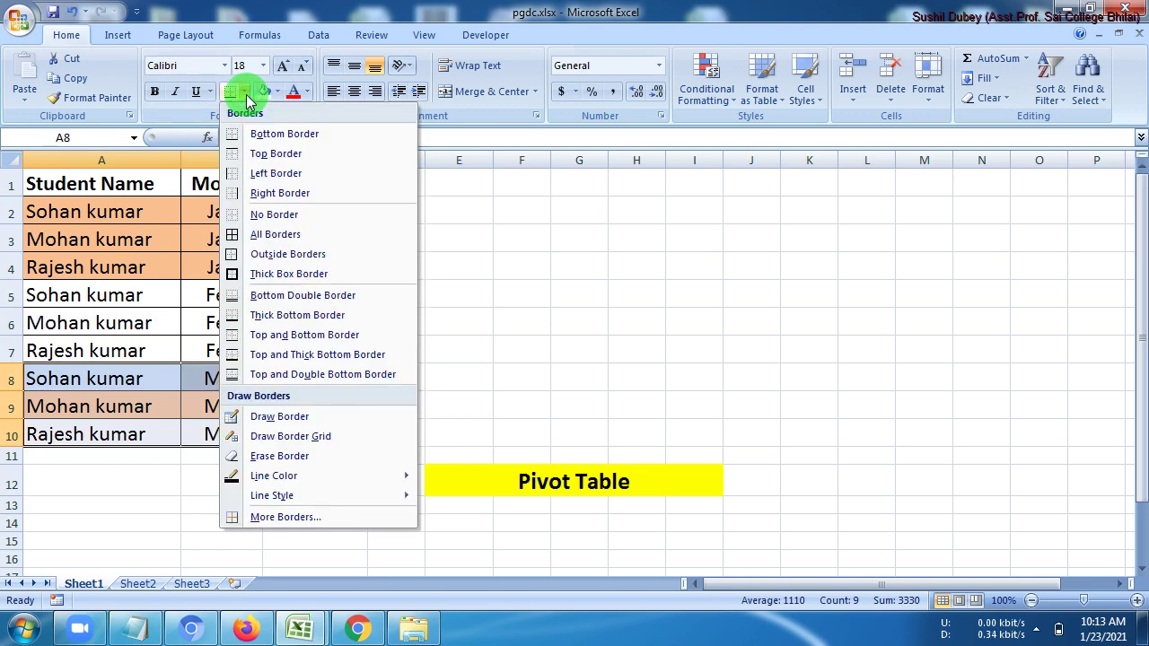
pyautogui.click(277, 92)
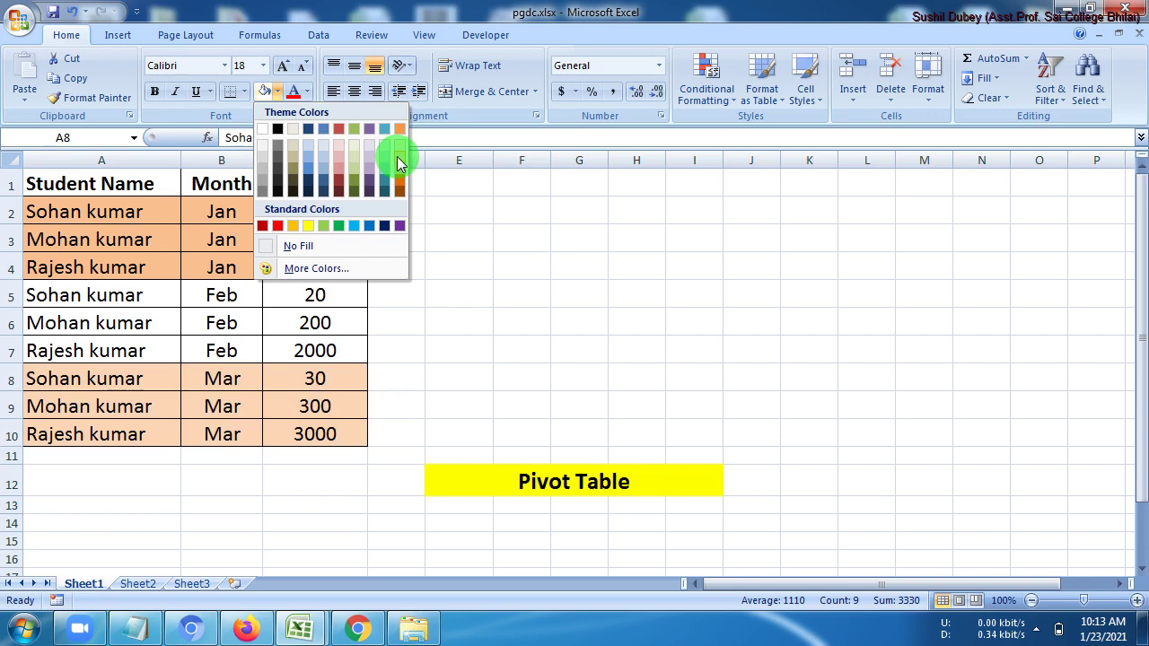
pyautogui.click(308, 156)
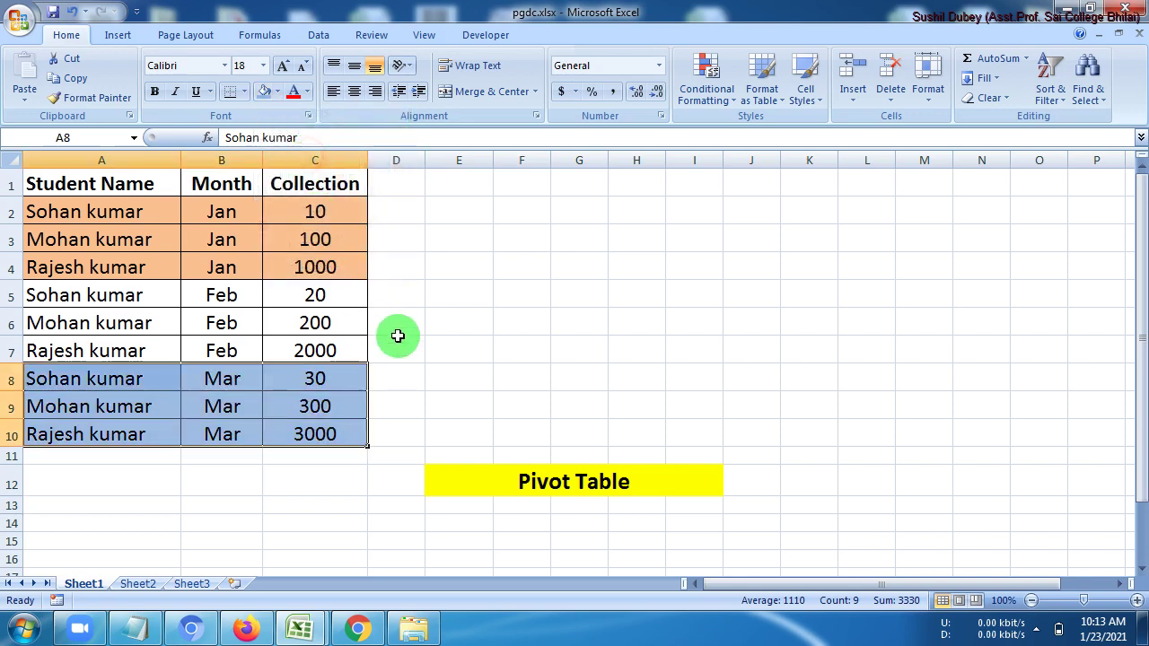
pyautogui.click(440, 320)
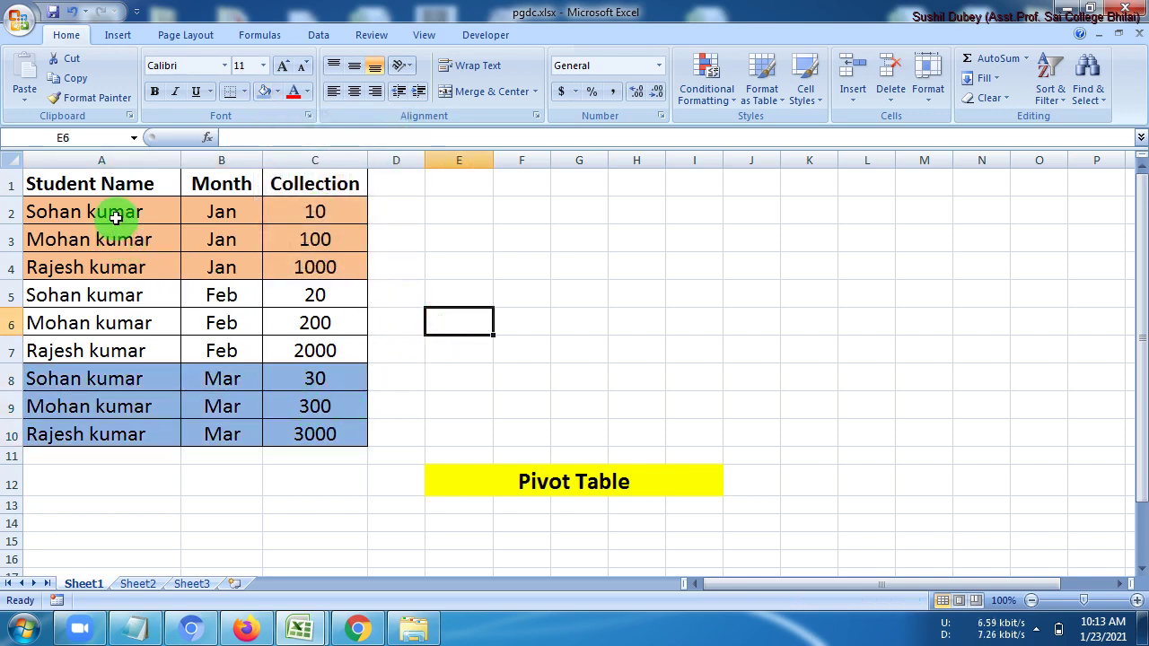
# Examine the student names, months and collection amounts month by month, from January to March.
pyautogui.moveTo(115, 217); pyautogui.dragTo(132, 262)
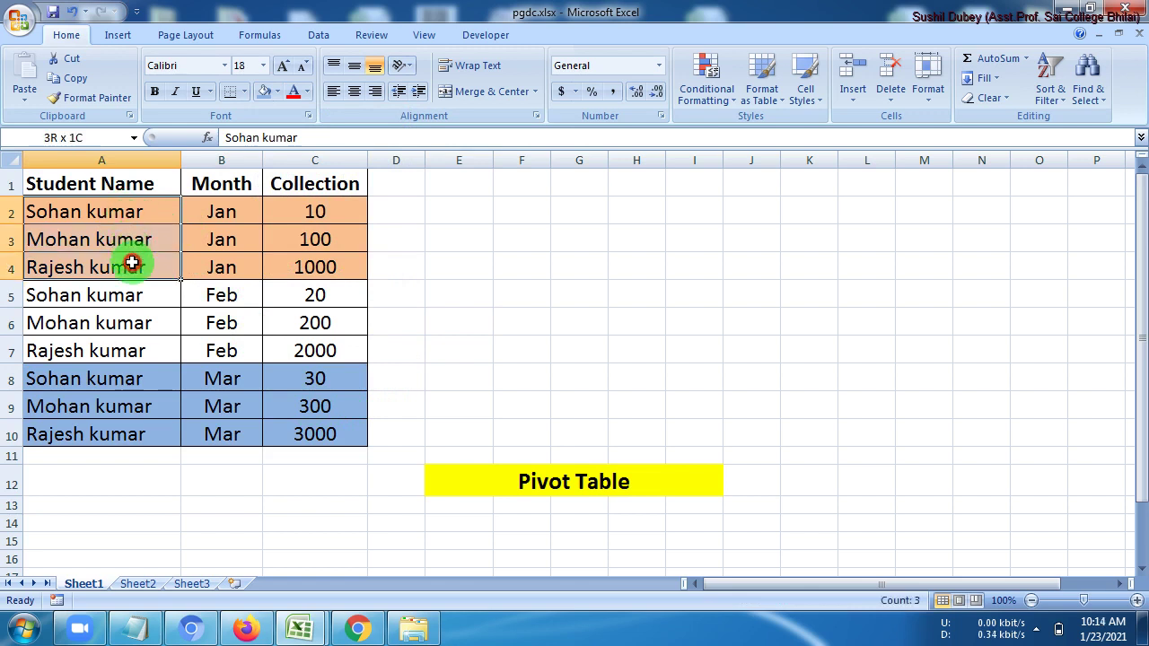
pyautogui.moveTo(226, 215); pyautogui.dragTo(213, 262)
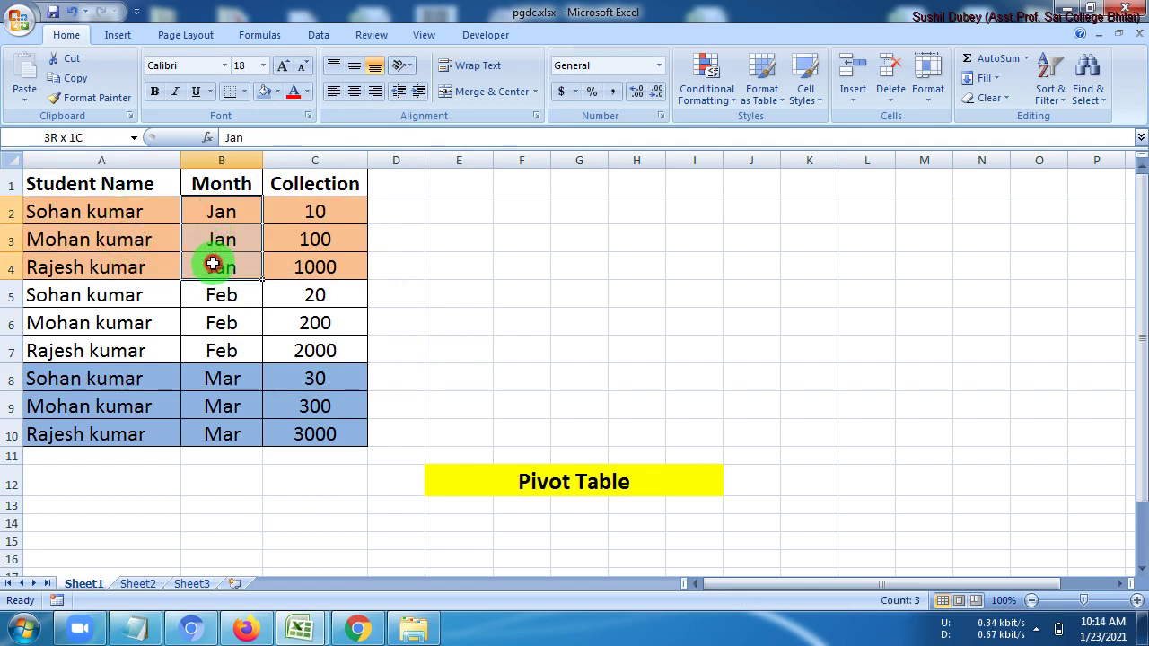
pyautogui.moveTo(308, 210); pyautogui.dragTo(308, 258)
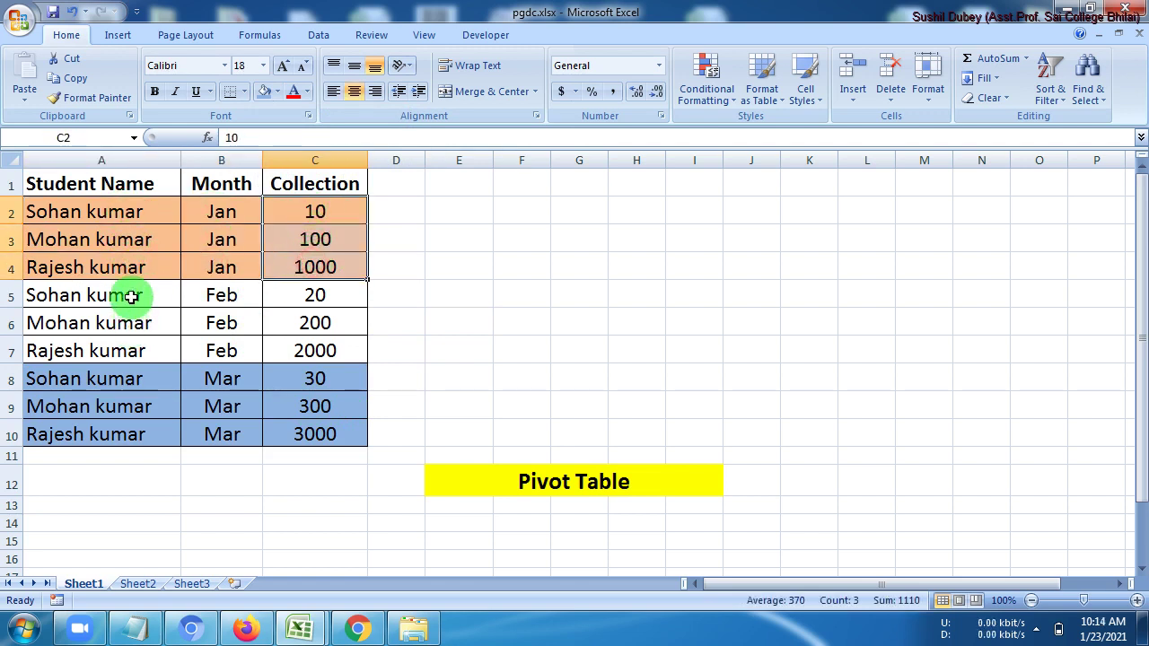
pyautogui.moveTo(128, 297)
pyautogui.mouseDown()
pyautogui.moveTo(146, 344)
pyautogui.moveTo(146, 297)
pyautogui.mouseUp()
pyautogui.moveTo(221, 296); pyautogui.dragTo(227, 342)
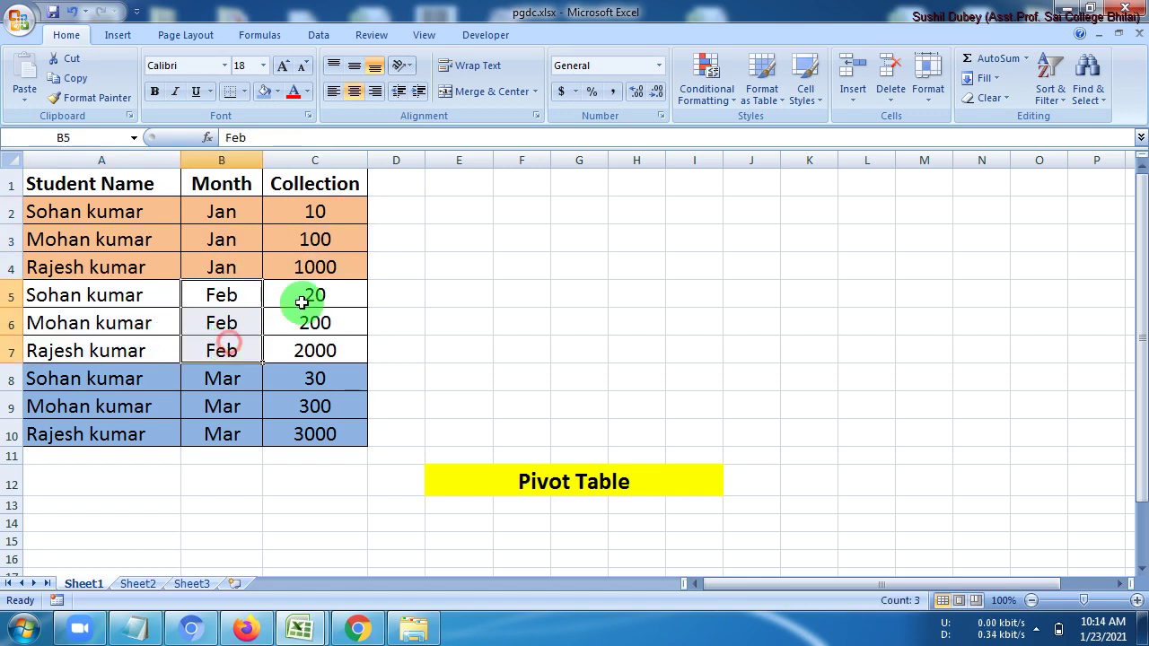
pyautogui.moveTo(305, 299); pyautogui.dragTo(308, 351)
pyautogui.moveTo(158, 380); pyautogui.dragTo(148, 437)
pyautogui.moveTo(218, 377); pyautogui.dragTo(224, 435)
pyautogui.moveTo(306, 381); pyautogui.dragTo(285, 418)
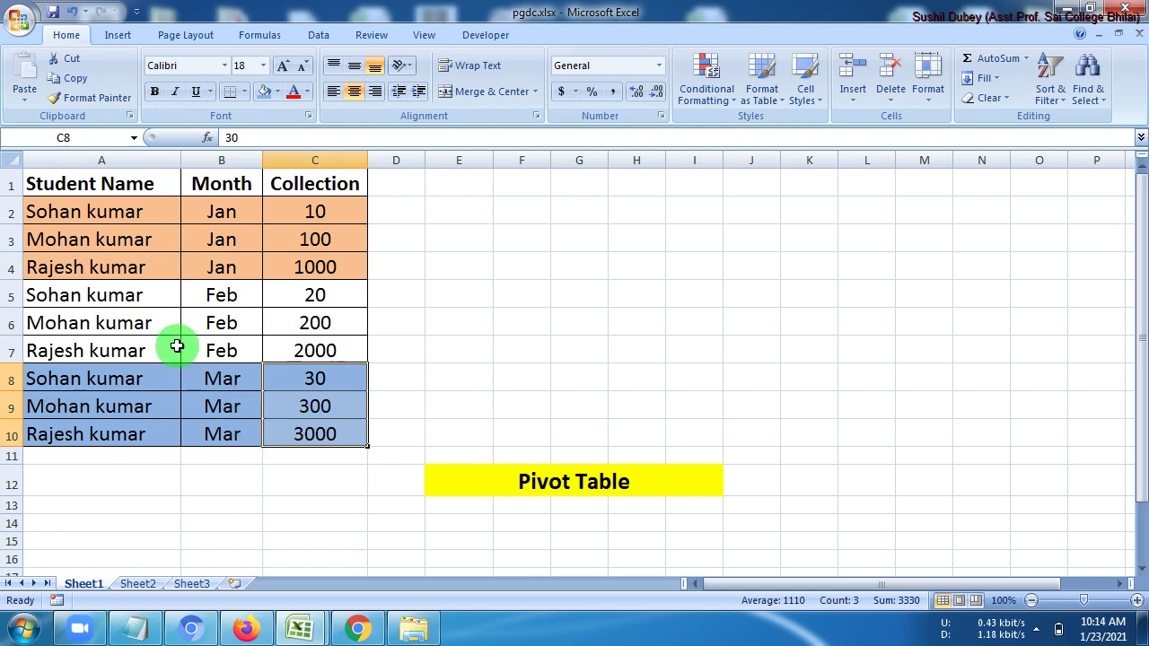
# Compare each student's January, February and March records, including the individual January collection amounts.
pyautogui.moveTo(169, 210); pyautogui.dragTo(309, 210)
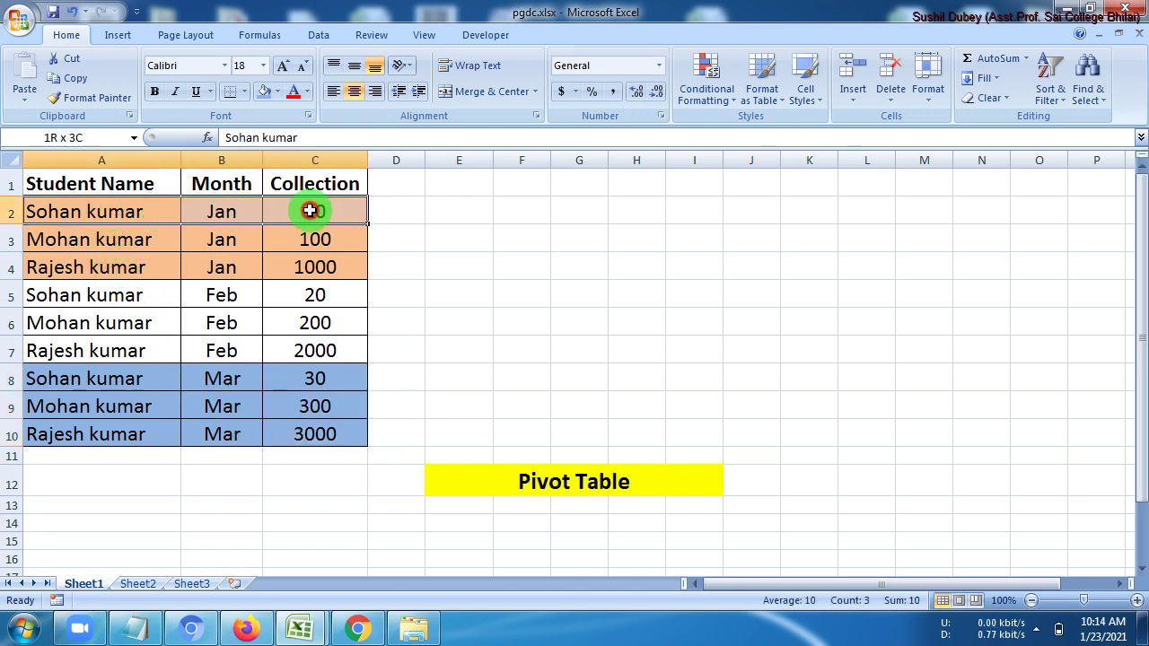
pyautogui.moveTo(113, 296); pyautogui.dragTo(299, 294)
pyautogui.moveTo(180, 377); pyautogui.dragTo(310, 377)
pyautogui.moveTo(133, 239); pyautogui.dragTo(295, 243)
pyautogui.moveTo(139, 322); pyautogui.dragTo(281, 327)
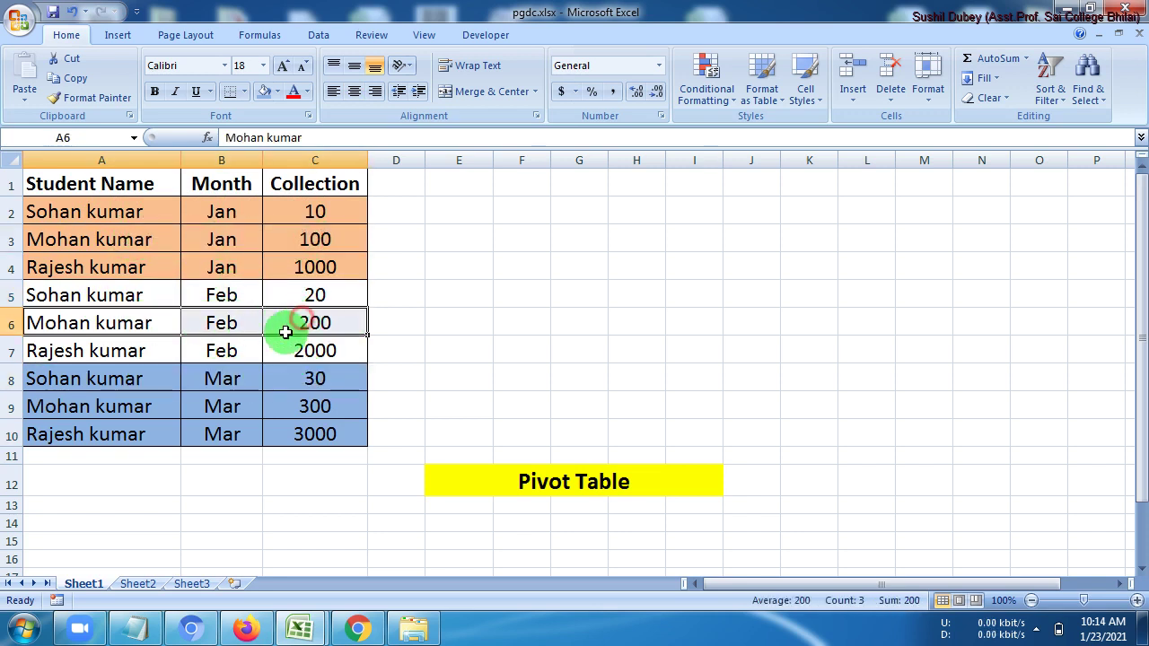
pyautogui.moveTo(128, 405); pyautogui.dragTo(304, 403)
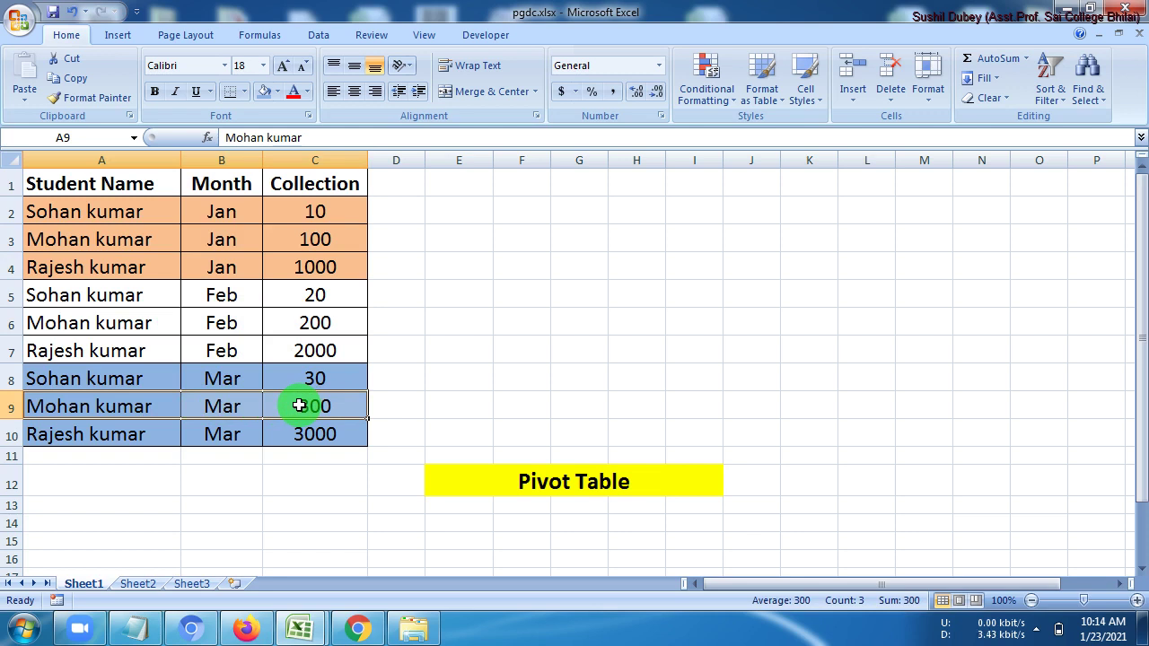
pyautogui.moveTo(95, 262); pyautogui.dragTo(321, 264)
pyautogui.moveTo(175, 350); pyautogui.dragTo(307, 360)
pyautogui.moveTo(117, 434); pyautogui.dragTo(314, 435)
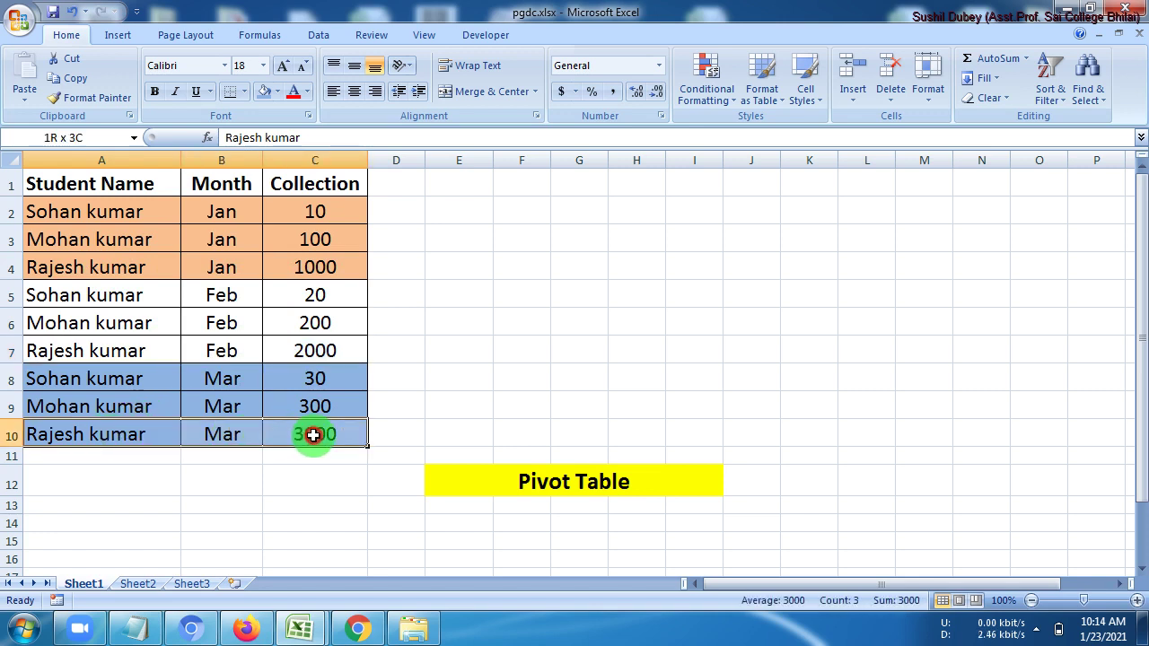
pyautogui.click(324, 213)
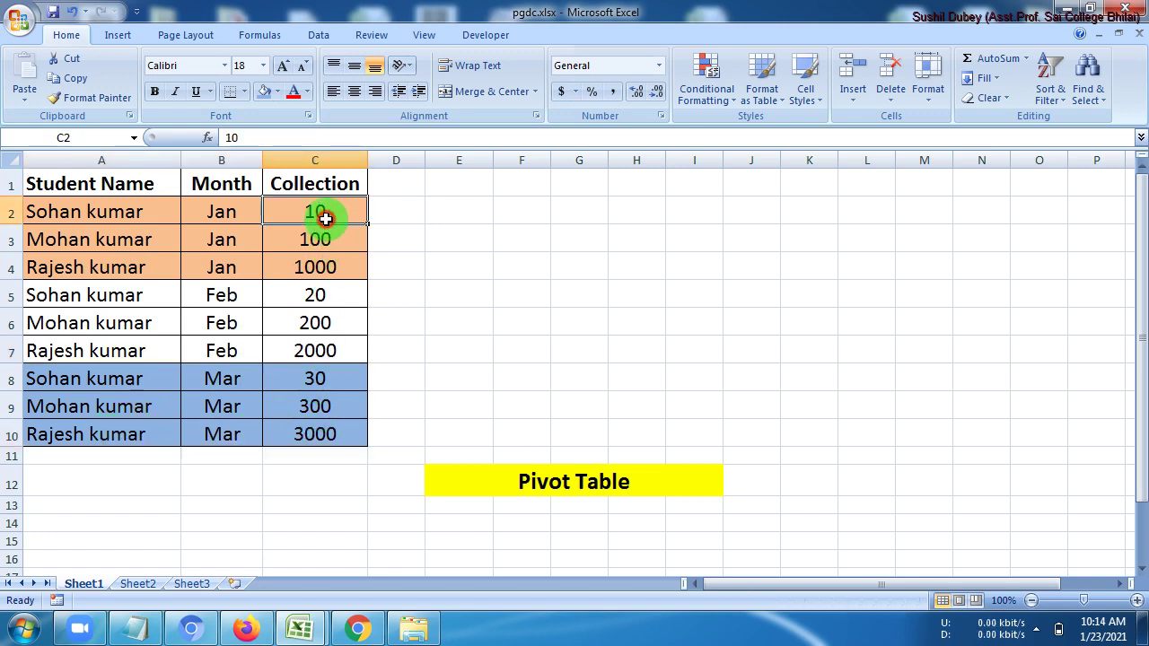
pyautogui.click(320, 244)
pyautogui.click(317, 270)
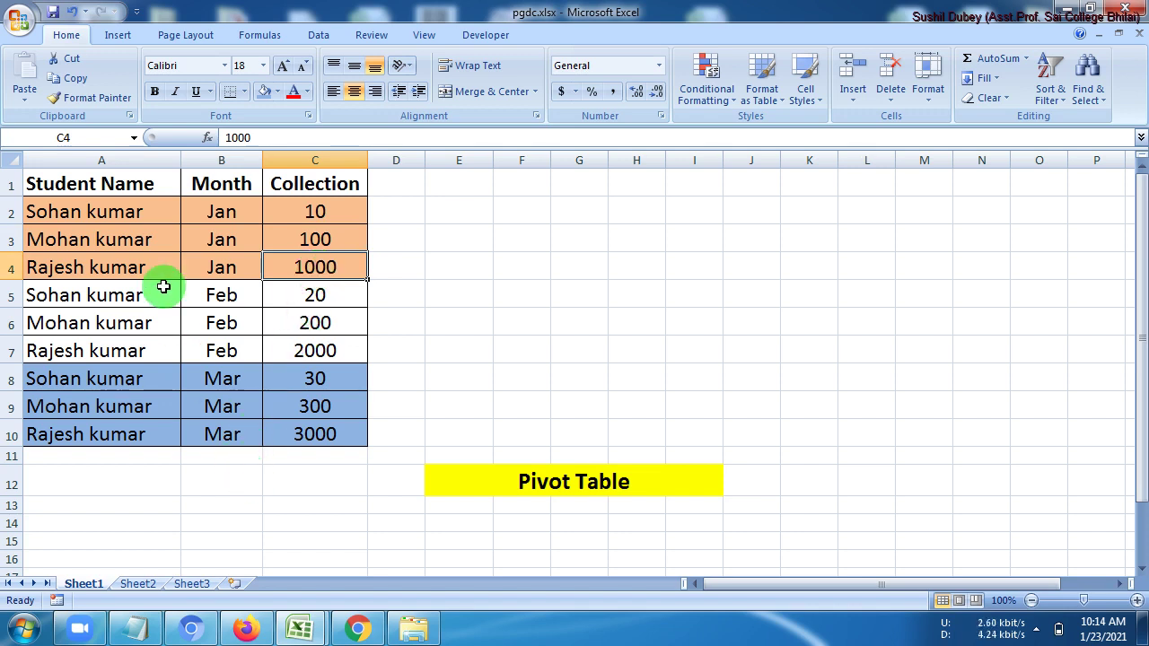
# Create a PivotTable from the range A1:C10 of Sheet1, placed in a new worksheet.
pyautogui.moveTo(98, 185); pyautogui.dragTo(324, 431)
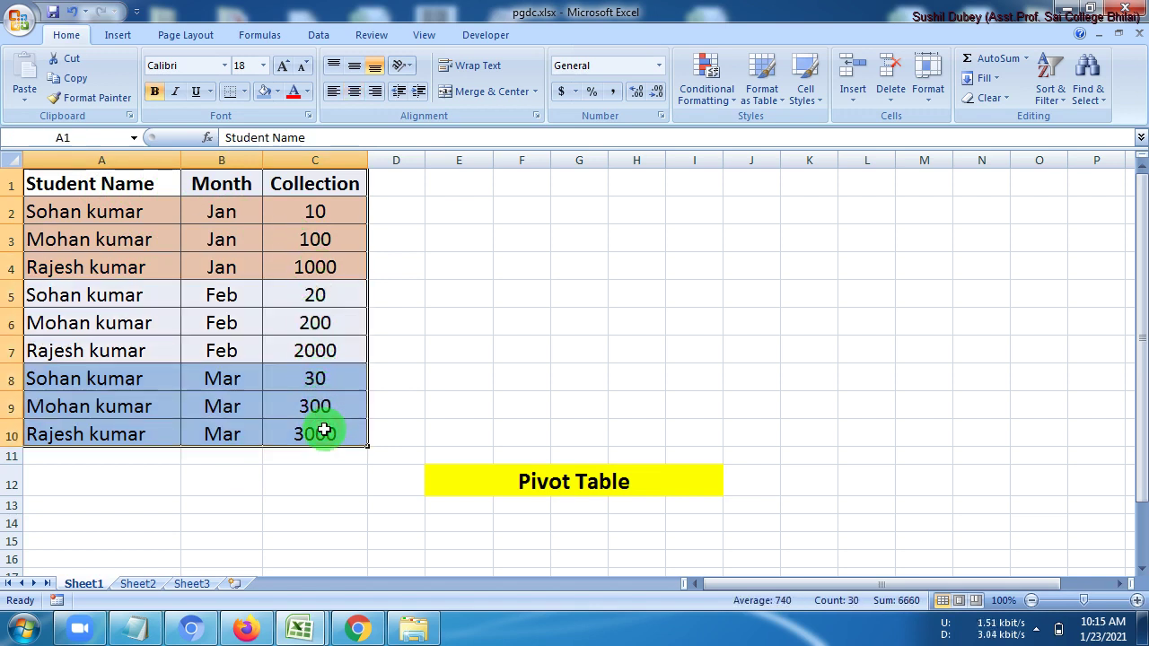
pyautogui.click(114, 38)
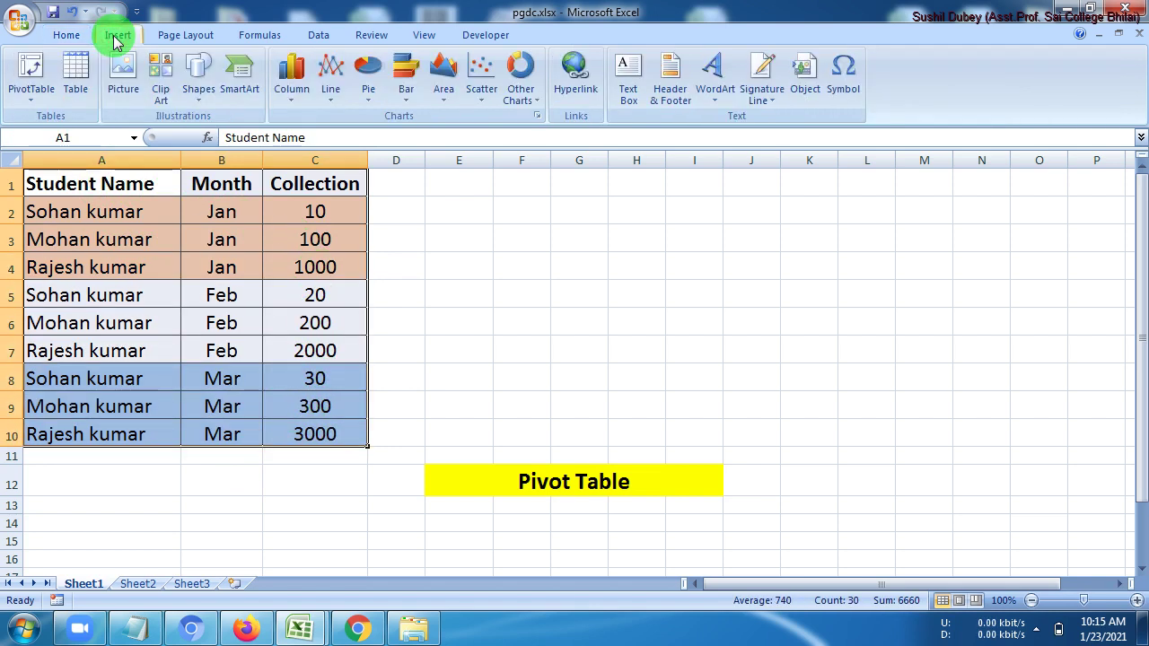
pyautogui.click(35, 104)
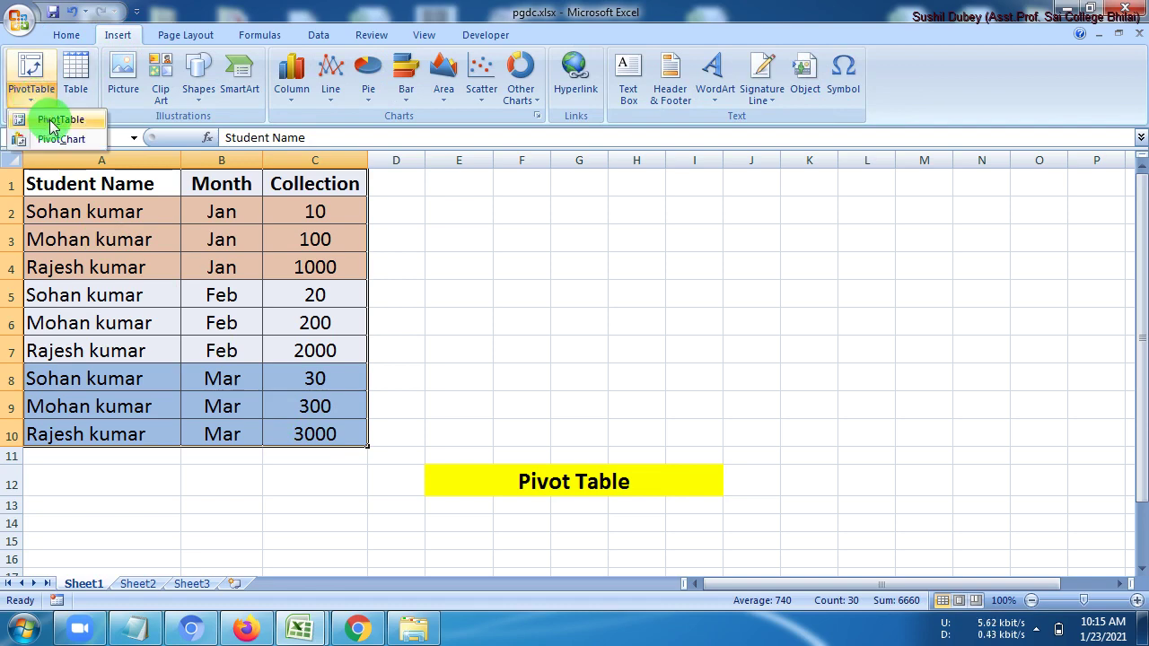
pyautogui.click(52, 122)
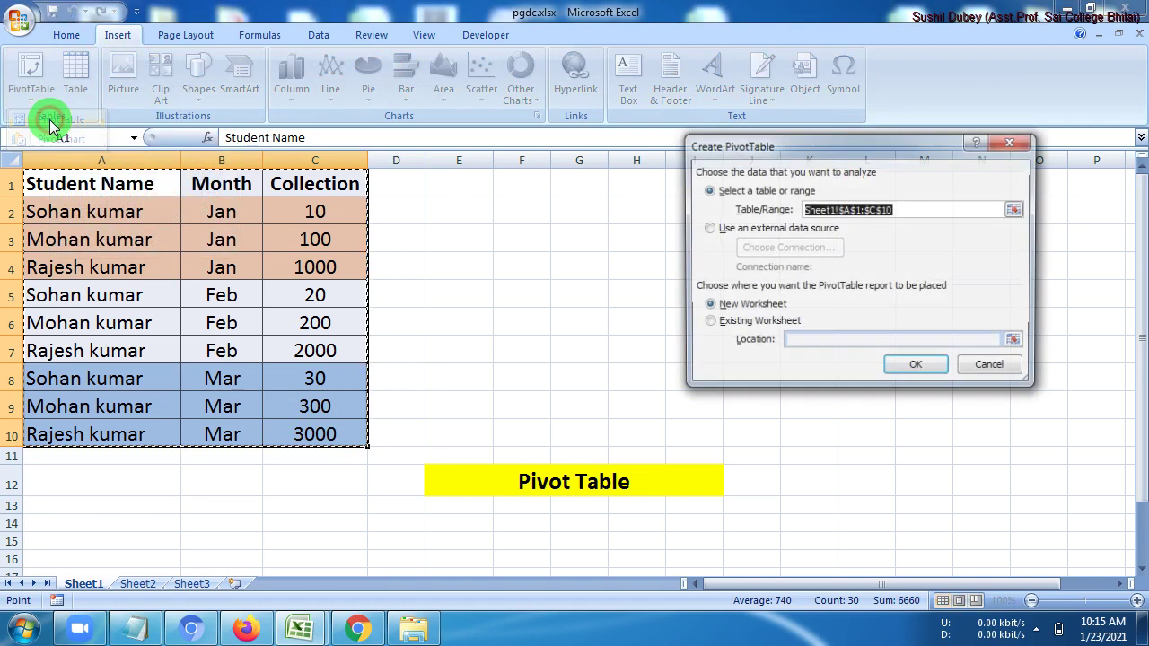
pyautogui.click(720, 305)
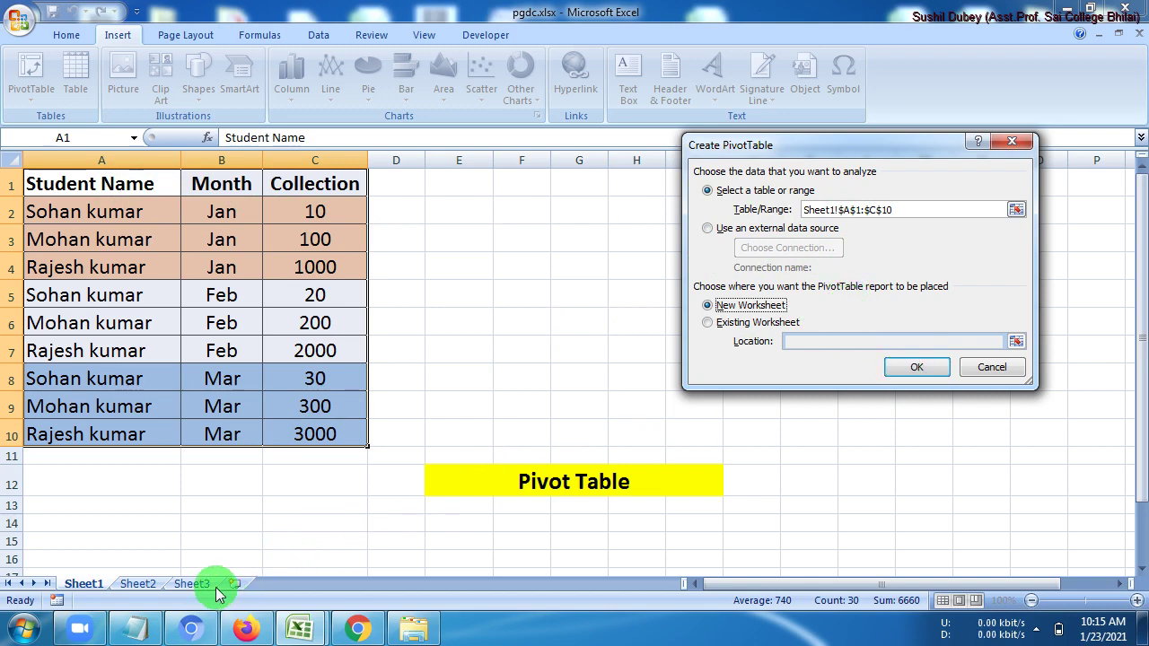
pyautogui.click(915, 366)
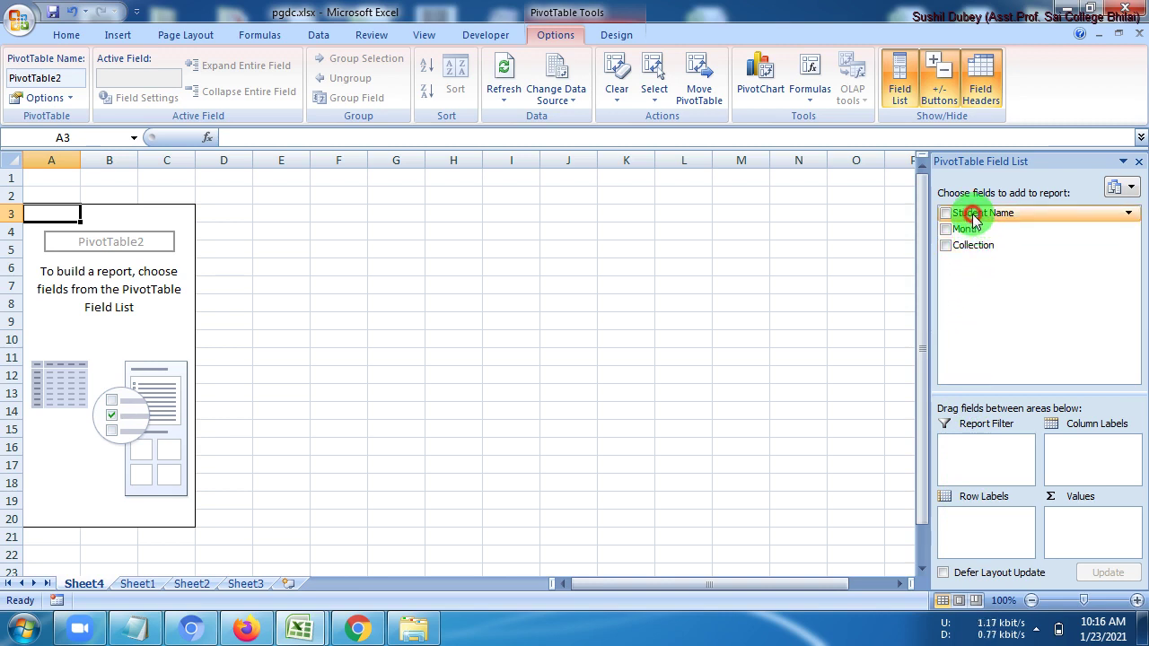
# Add the Student Name field to the pivot table's row labels and the Month field to its column labels.
pyautogui.moveTo(974, 219); pyautogui.dragTo(984, 531)
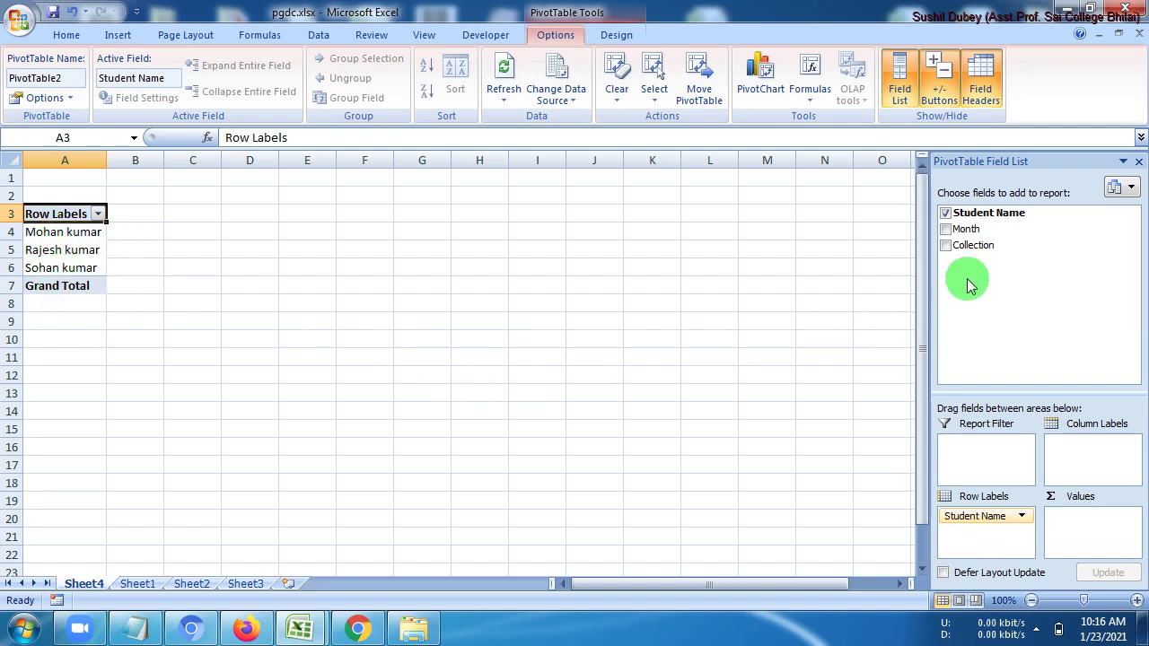
pyautogui.moveTo(968, 233); pyautogui.dragTo(1081, 453)
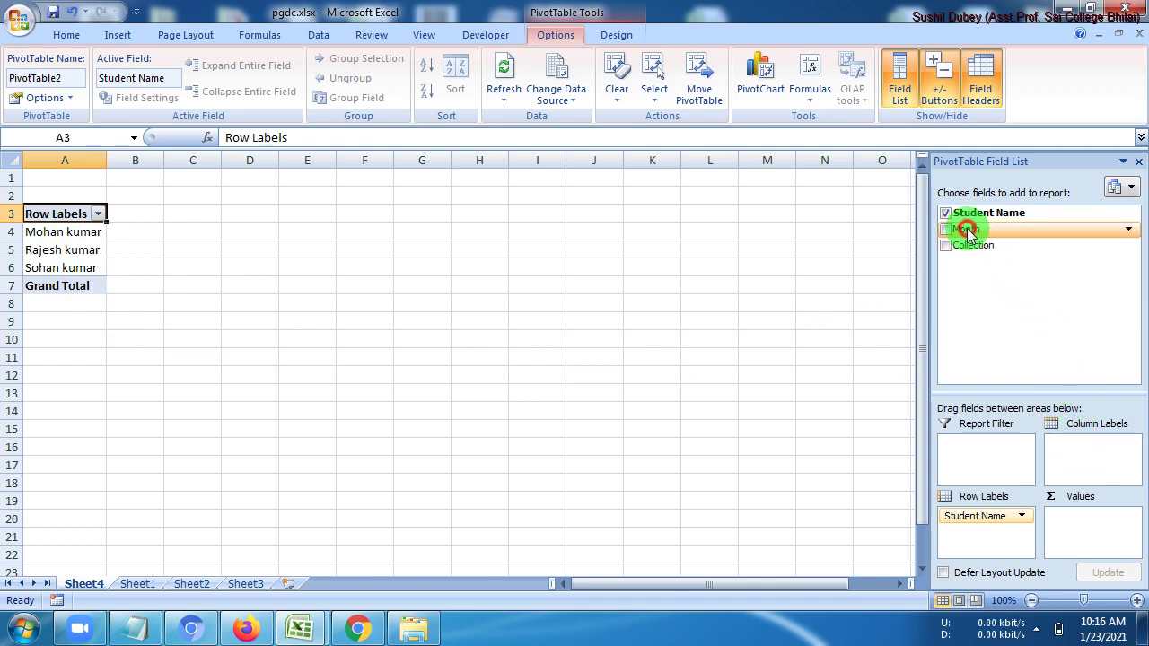
pyautogui.moveTo(969, 231); pyautogui.dragTo(1078, 453)
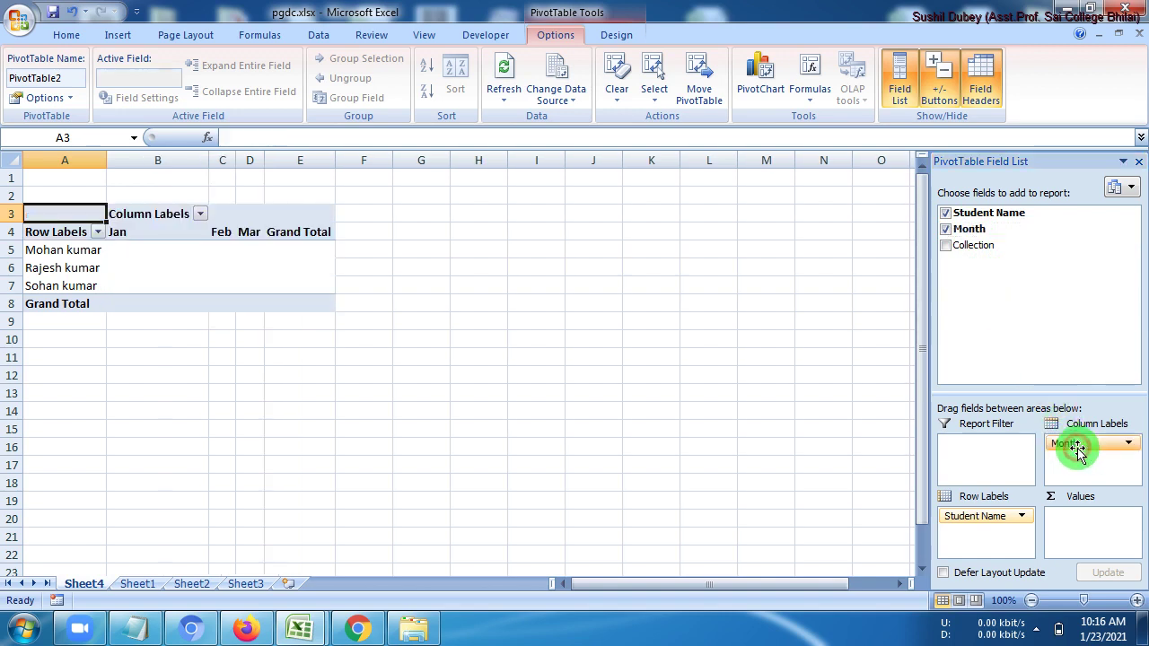
# Check the month headings and widen the Feb and Mar columns of the pivot table.
pyautogui.click(157, 232)
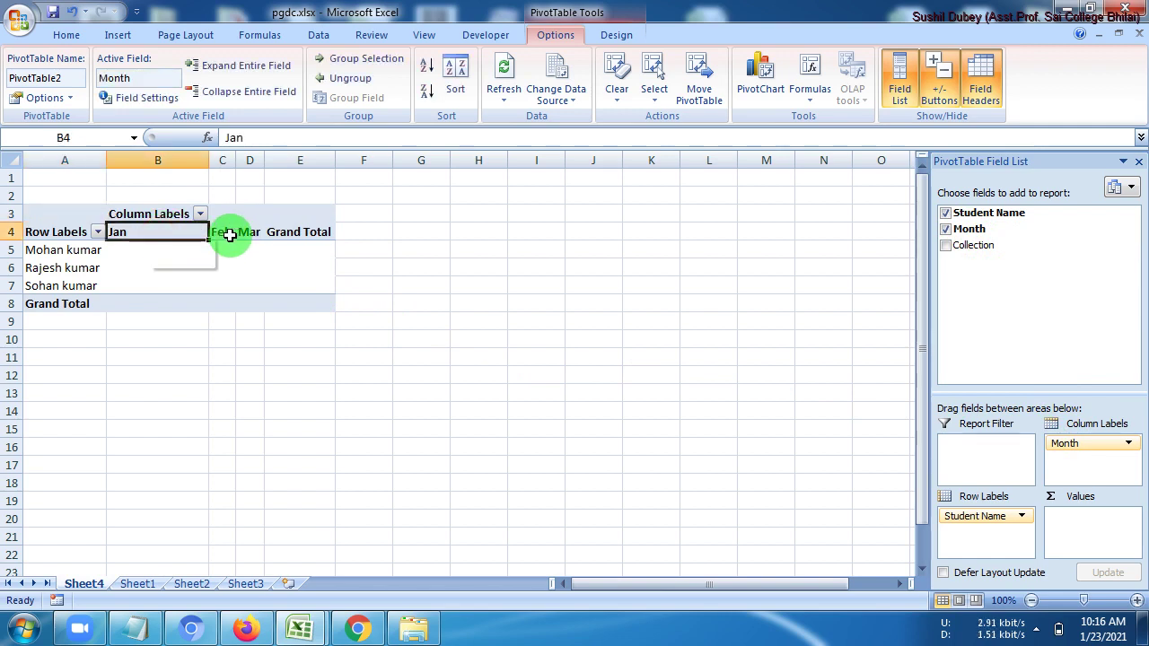
pyautogui.click(229, 231)
pyautogui.click(250, 234)
pyautogui.moveTo(265, 160); pyautogui.dragTo(305, 161)
pyautogui.moveTo(236, 160); pyautogui.dragTo(278, 160)
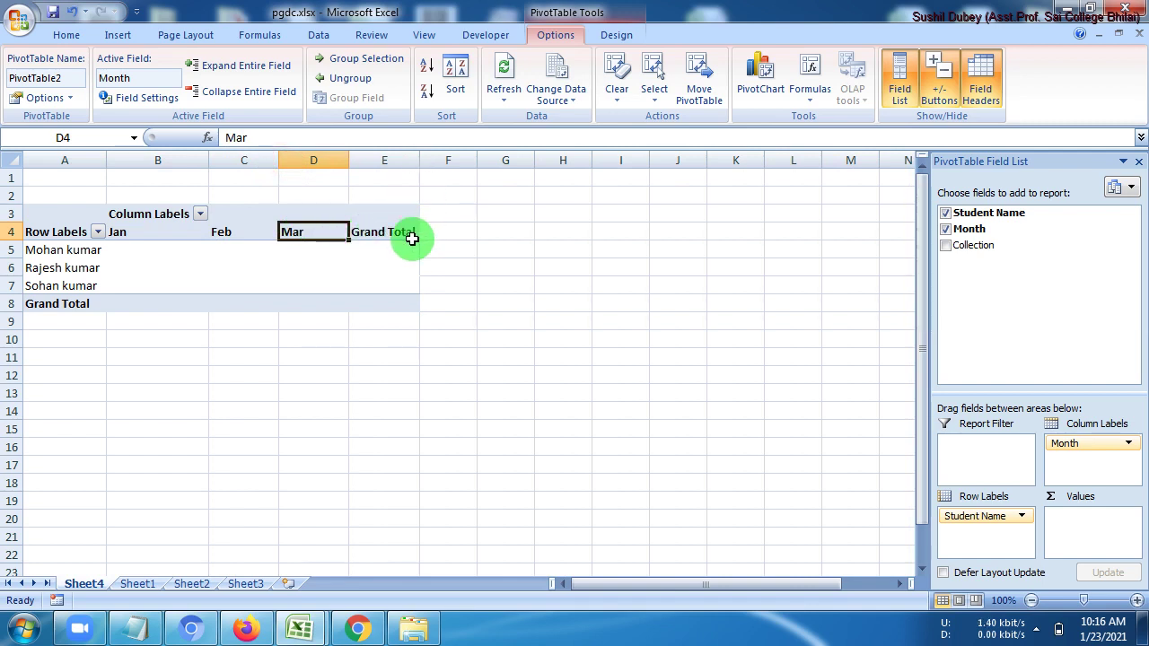
# Add the Collection field to the pivot table's values as a sum.
pyautogui.moveTo(973, 245); pyautogui.dragTo(1081, 531)
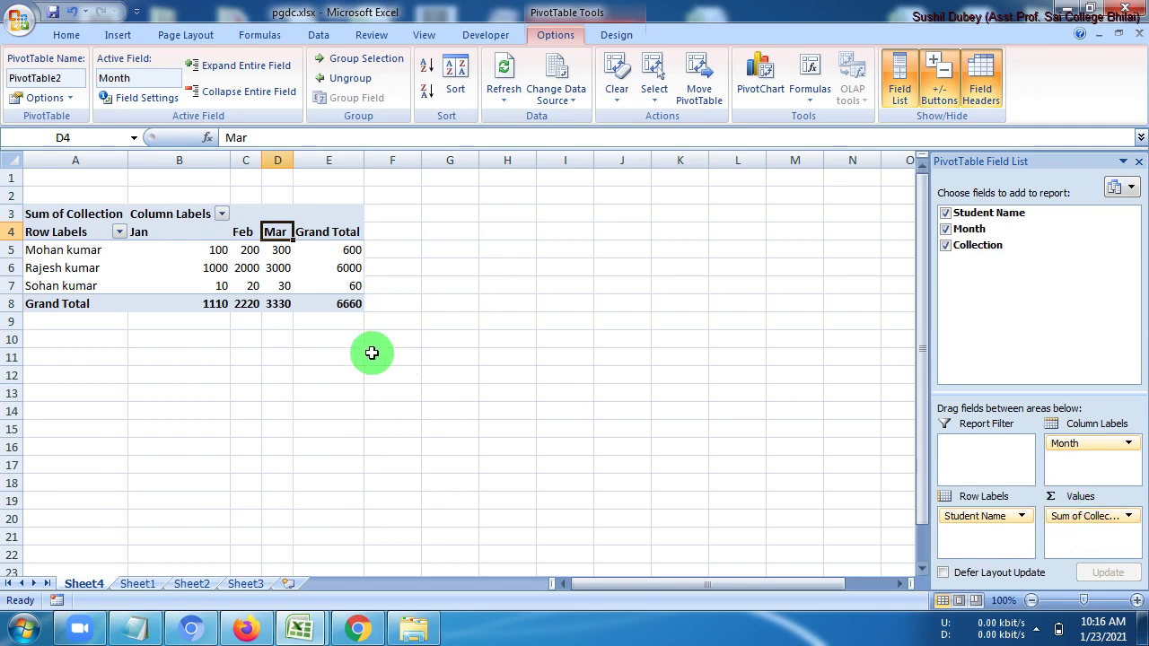
pyautogui.click(338, 348)
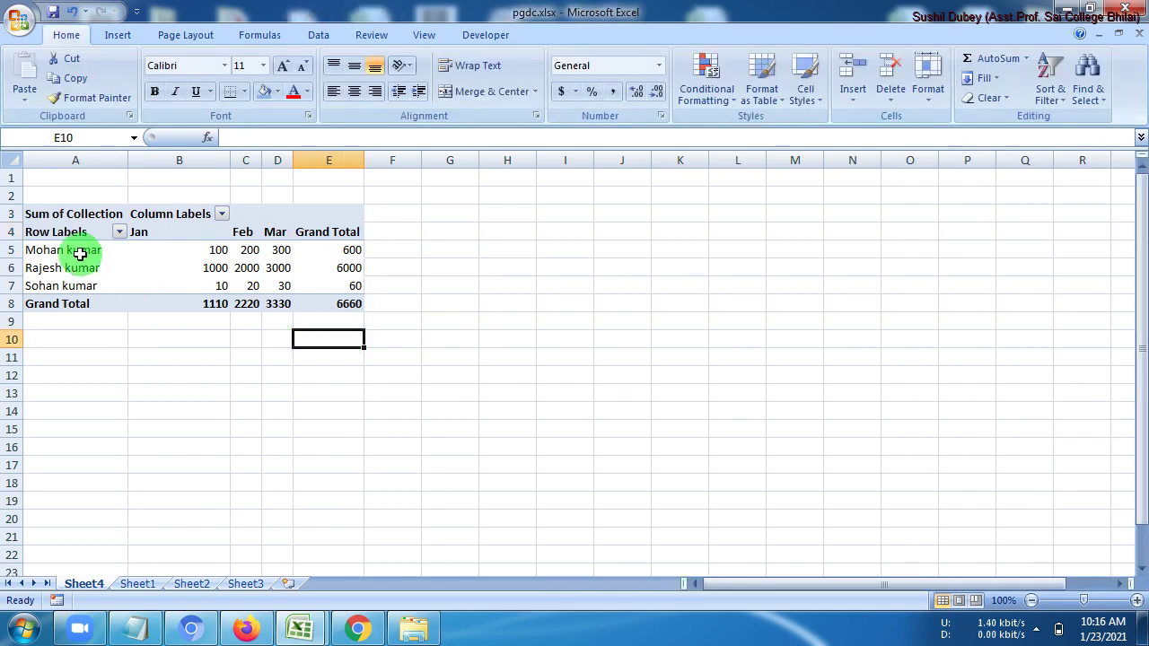
# Review each student's Jan, Feb and Mar collections and row grand total in the pivot table.
pyautogui.click(52, 253)
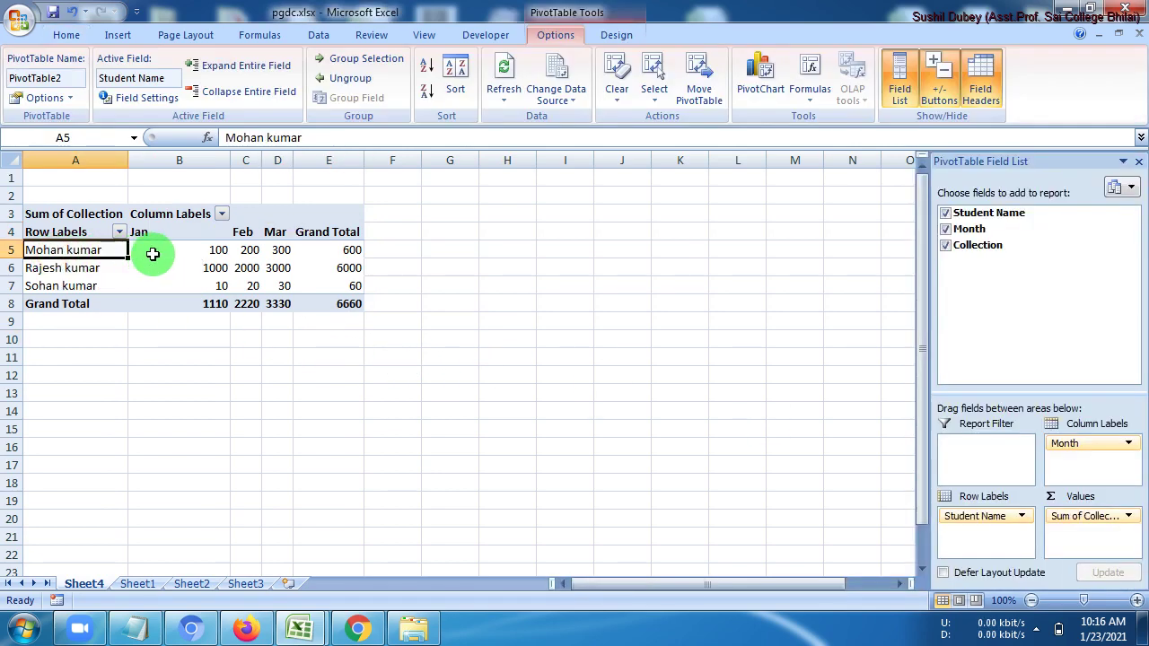
pyautogui.click(183, 251)
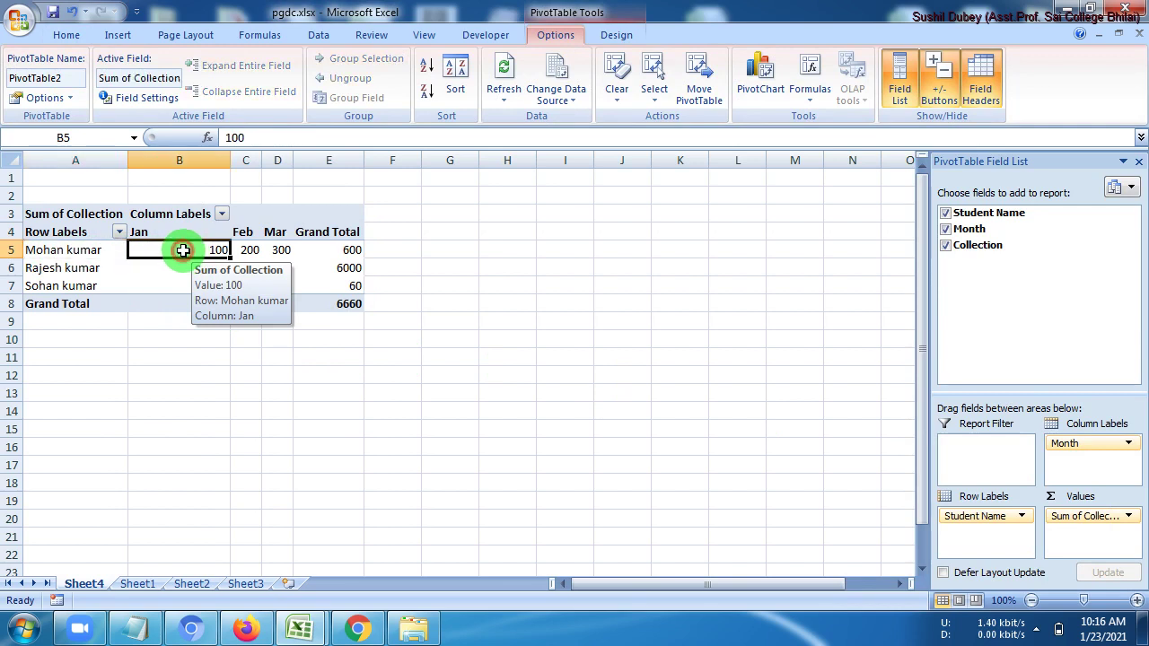
pyautogui.click(243, 251)
pyautogui.click(277, 251)
pyautogui.moveTo(205, 251); pyautogui.dragTo(279, 252)
pyautogui.click(323, 250)
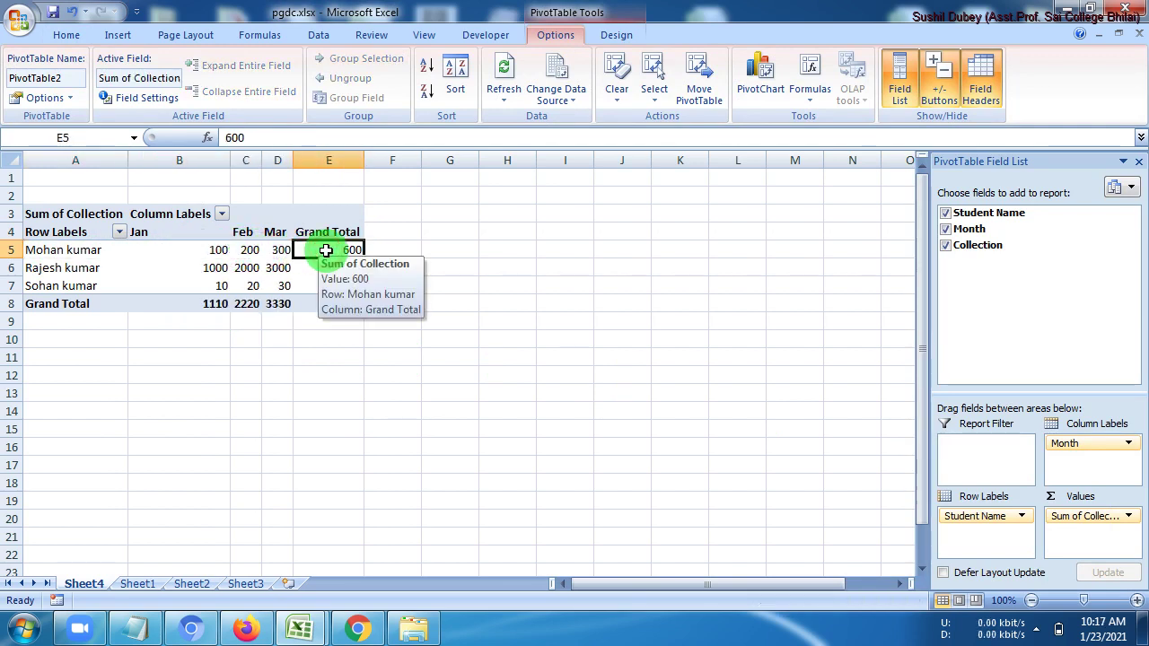
pyautogui.click(87, 267)
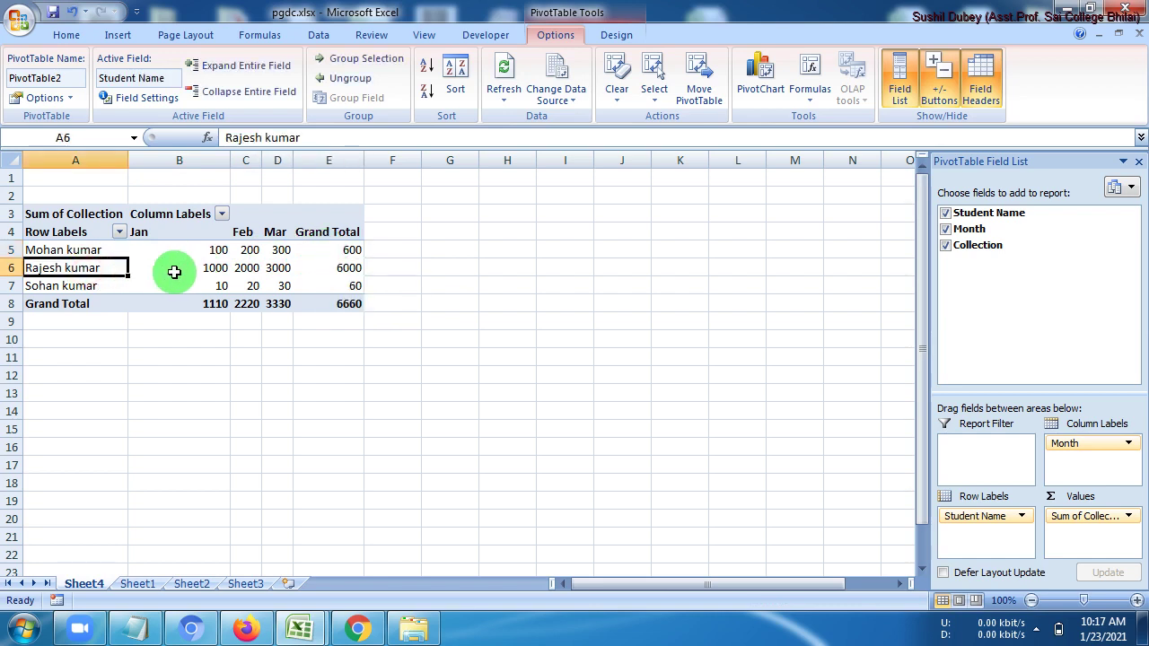
pyautogui.click(206, 270)
pyautogui.click(246, 268)
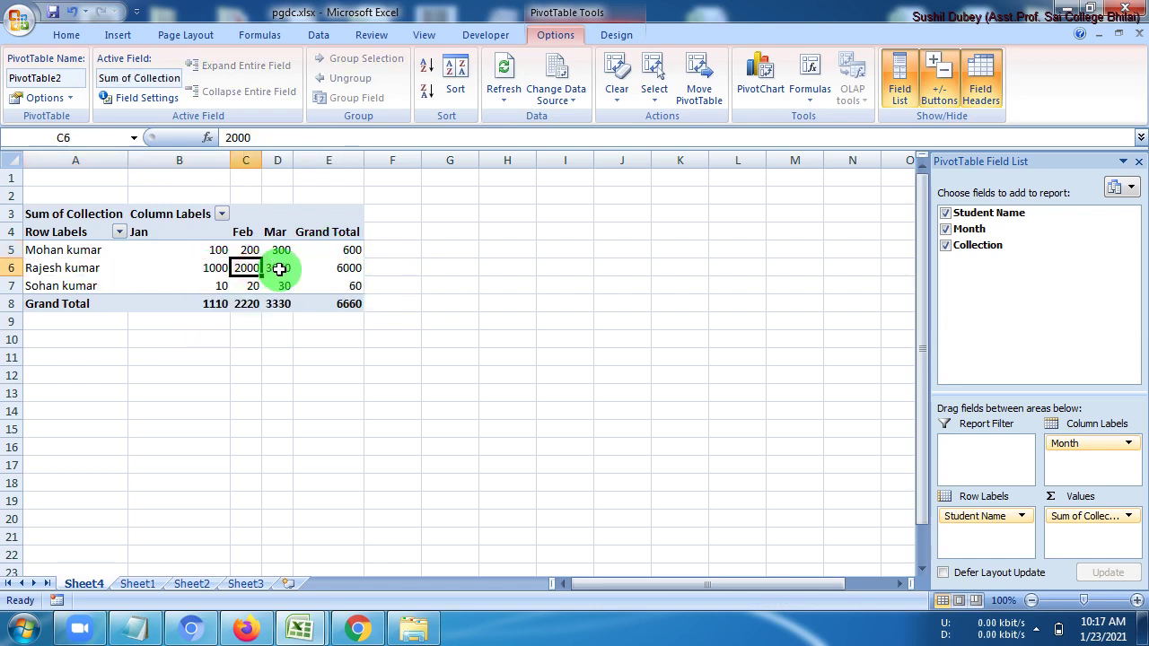
pyautogui.click(279, 267)
pyautogui.click(351, 269)
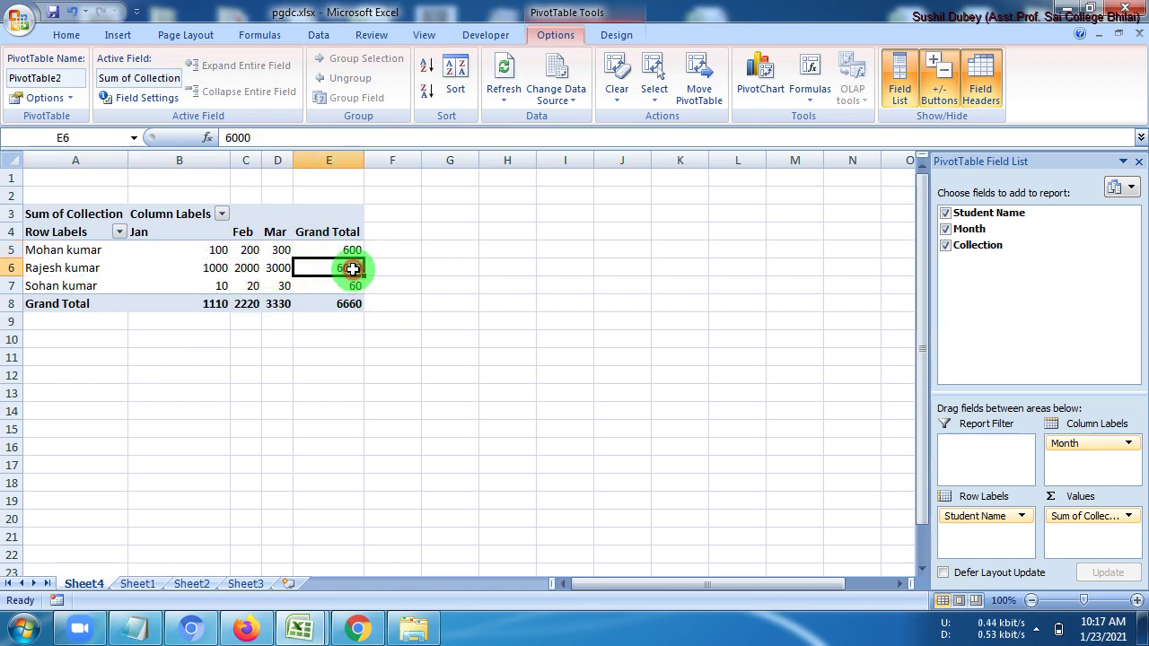
pyautogui.click(106, 285)
pyautogui.click(162, 286)
pyautogui.click(244, 286)
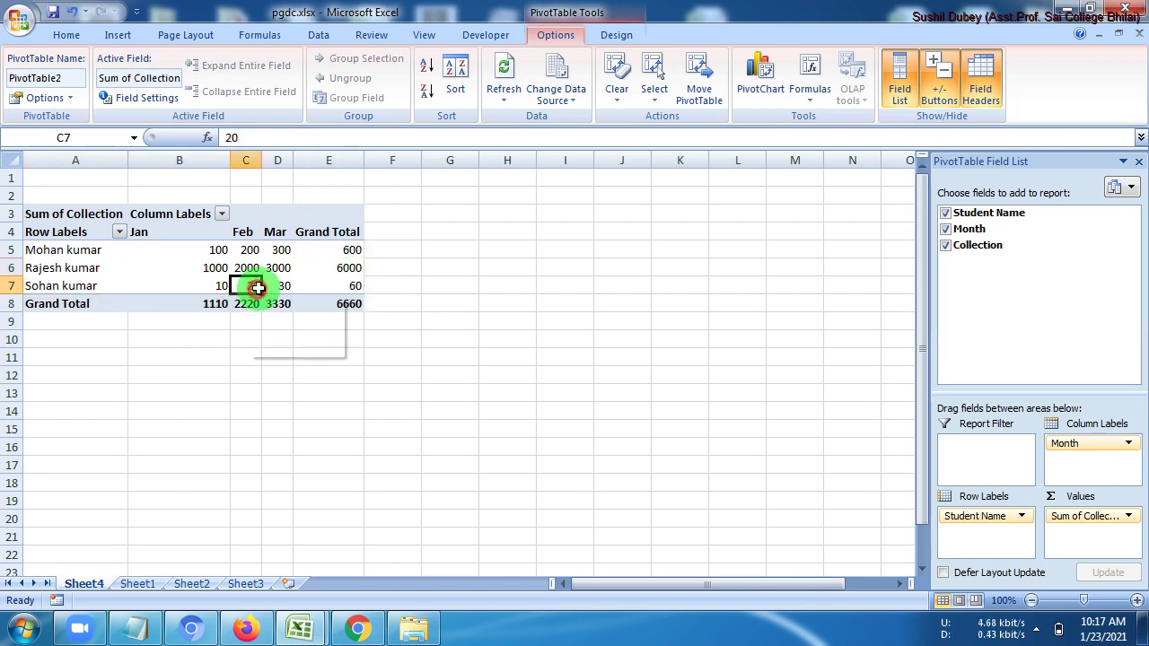
pyautogui.click(282, 286)
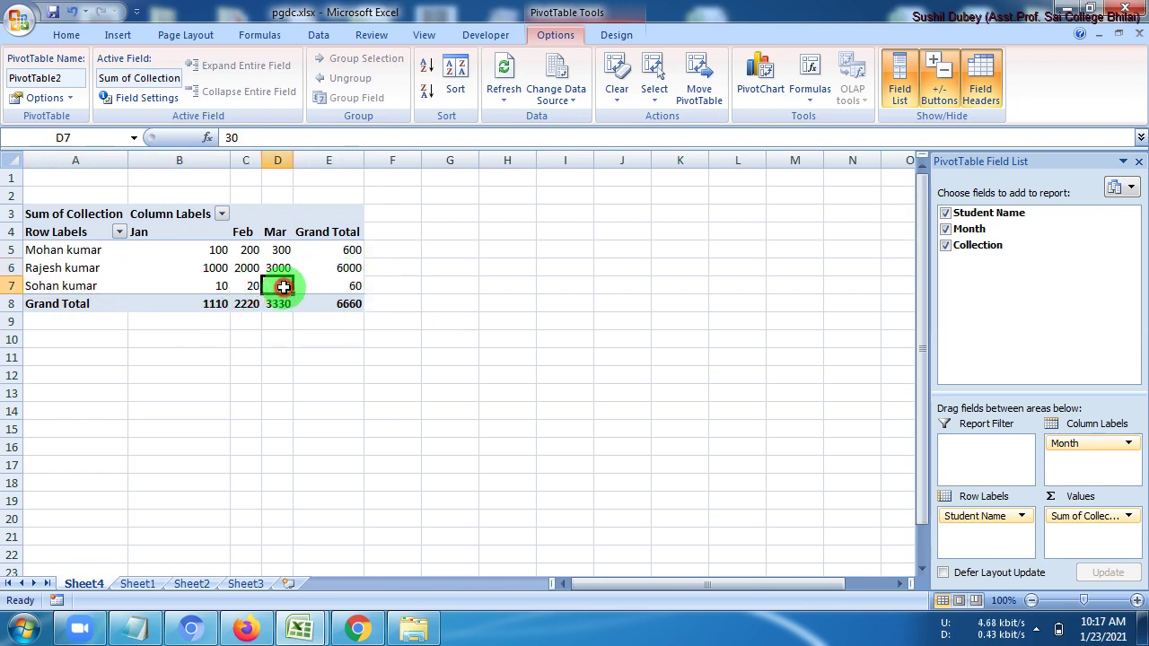
pyautogui.click(350, 287)
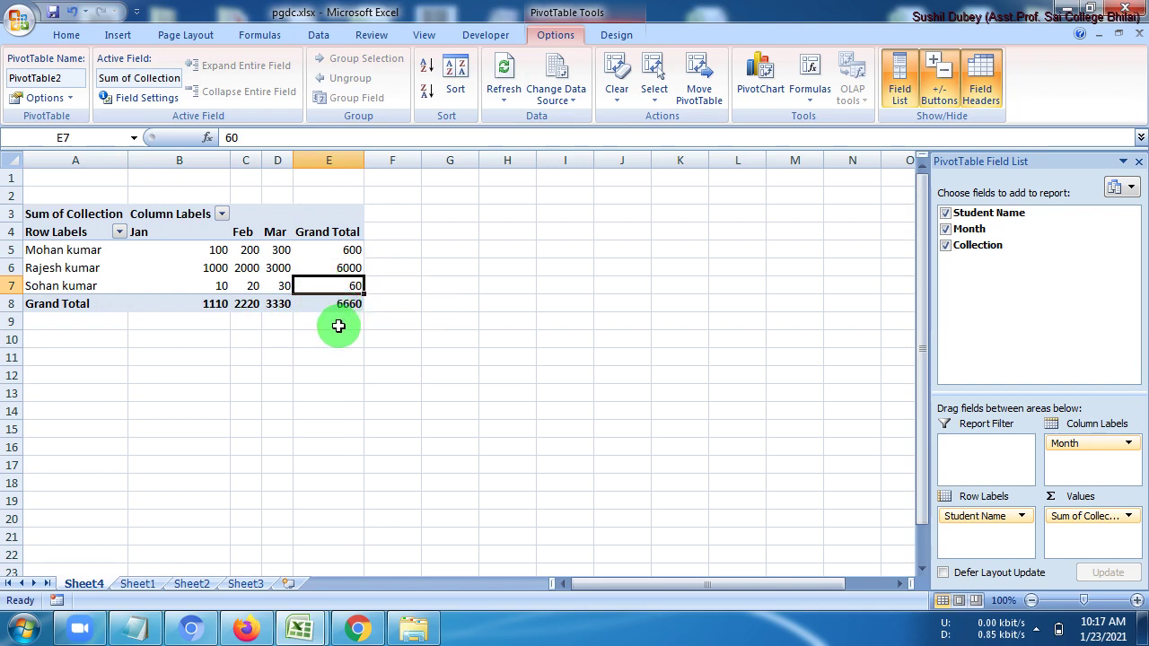
# Check the overall grand total and the Jan and Feb column totals against the students' values above them.
pyautogui.moveTo(343, 250); pyautogui.dragTo(341, 289)
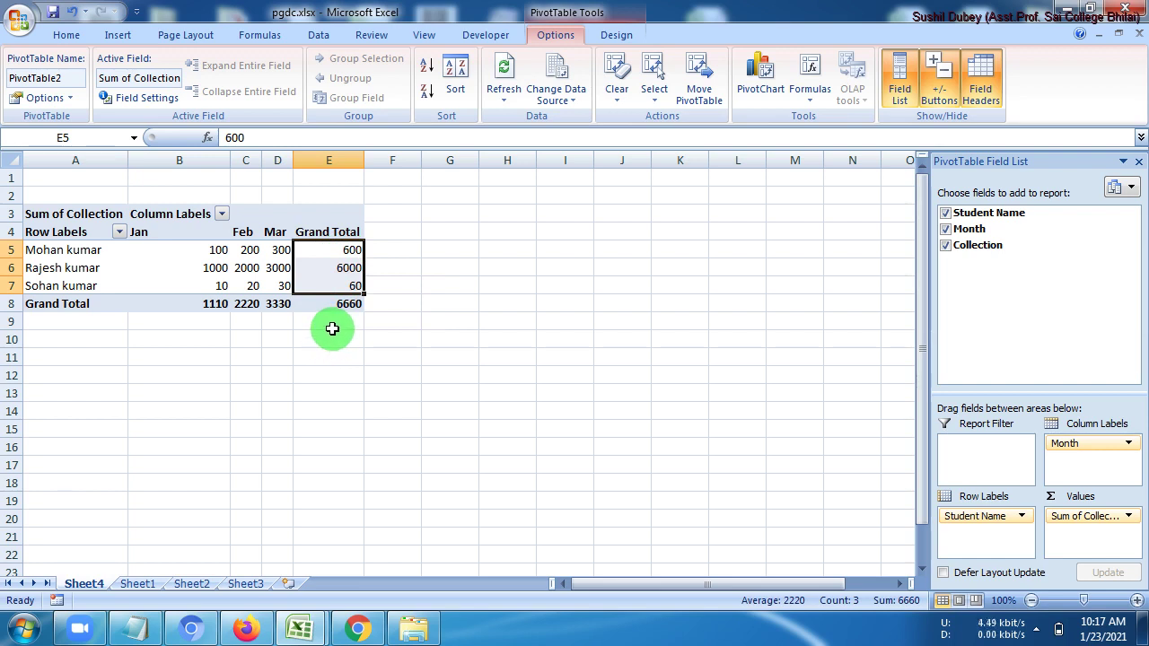
pyautogui.click(340, 304)
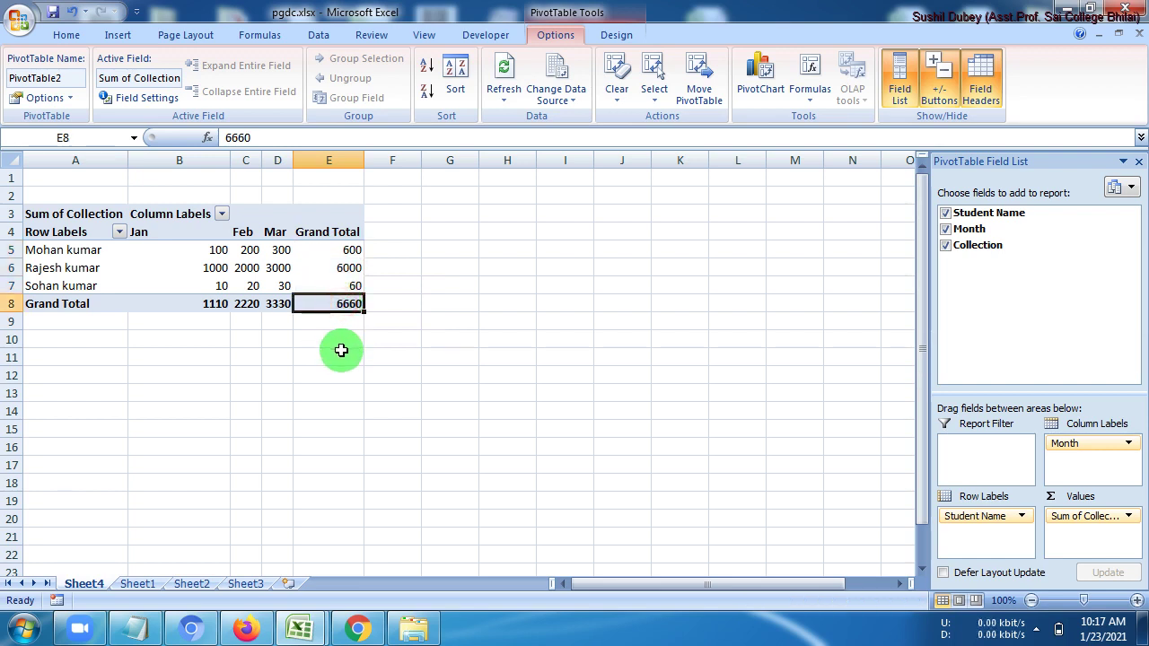
pyautogui.moveTo(201, 250); pyautogui.dragTo(200, 287)
pyautogui.click(202, 304)
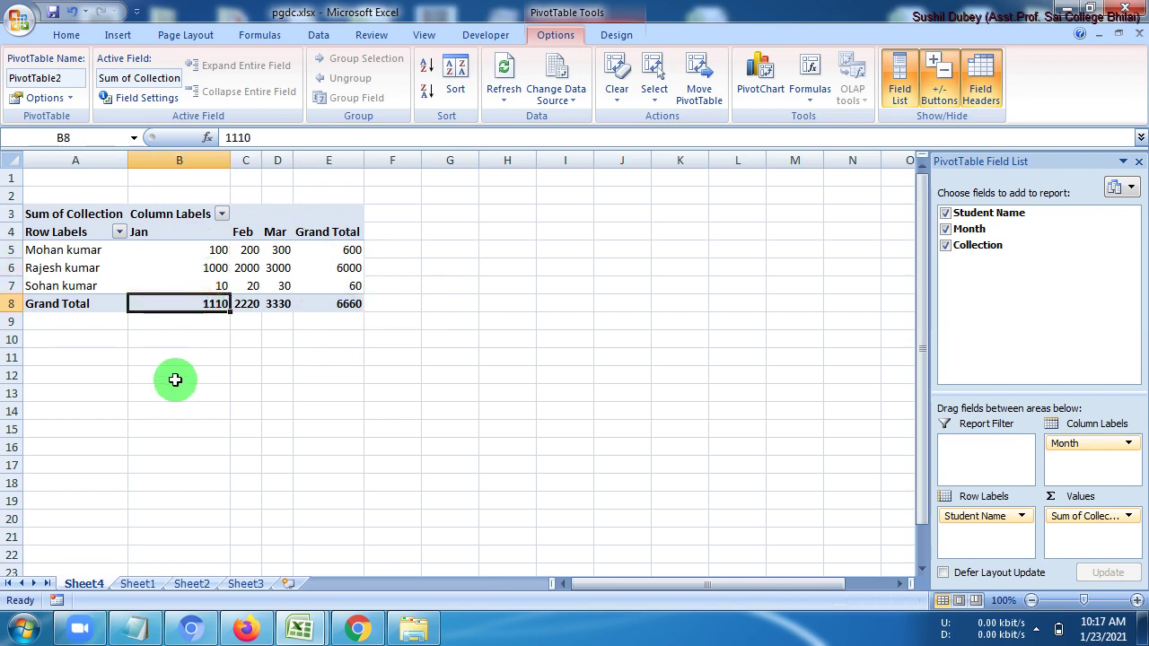
pyautogui.moveTo(245, 251); pyautogui.dragTo(249, 287)
pyautogui.click(246, 305)
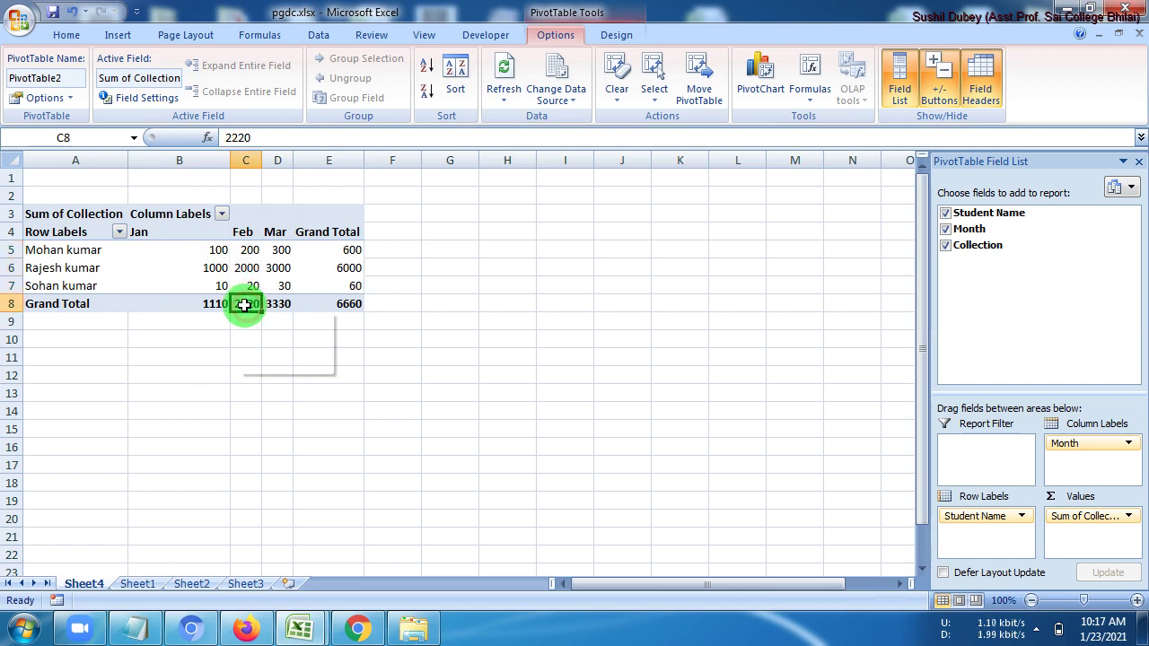
# Apply all borders to the pivot table range A4:E8.
pyautogui.moveTo(57, 234); pyautogui.dragTo(328, 305)
pyautogui.click(40, 252)
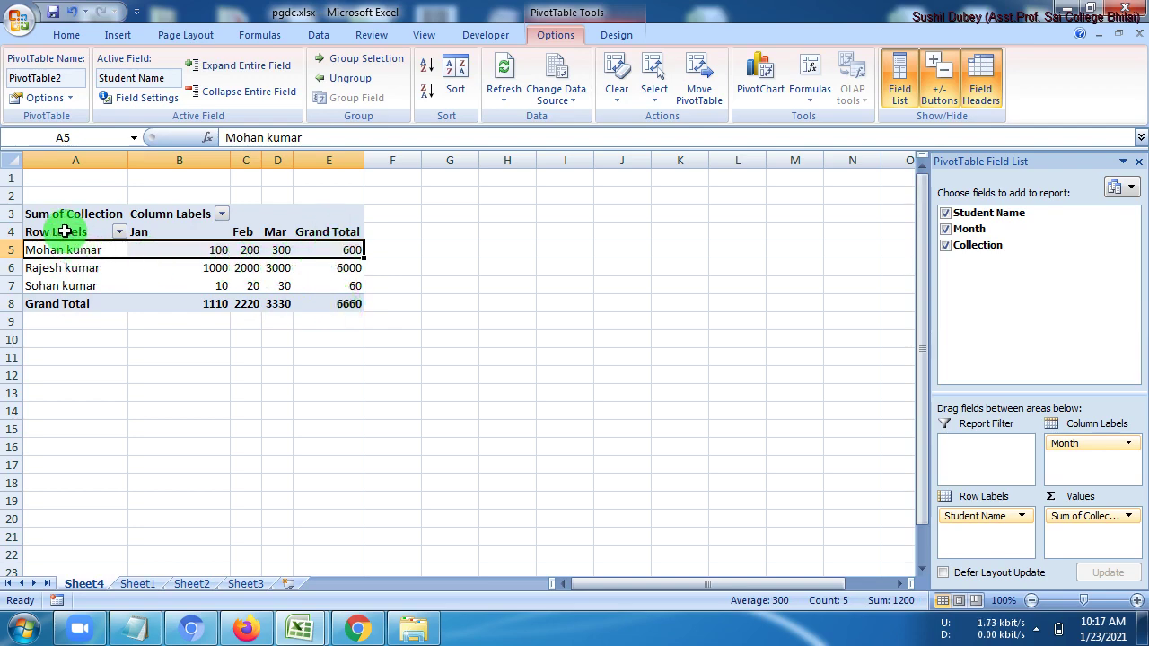
pyautogui.moveTo(65, 232); pyautogui.dragTo(357, 307)
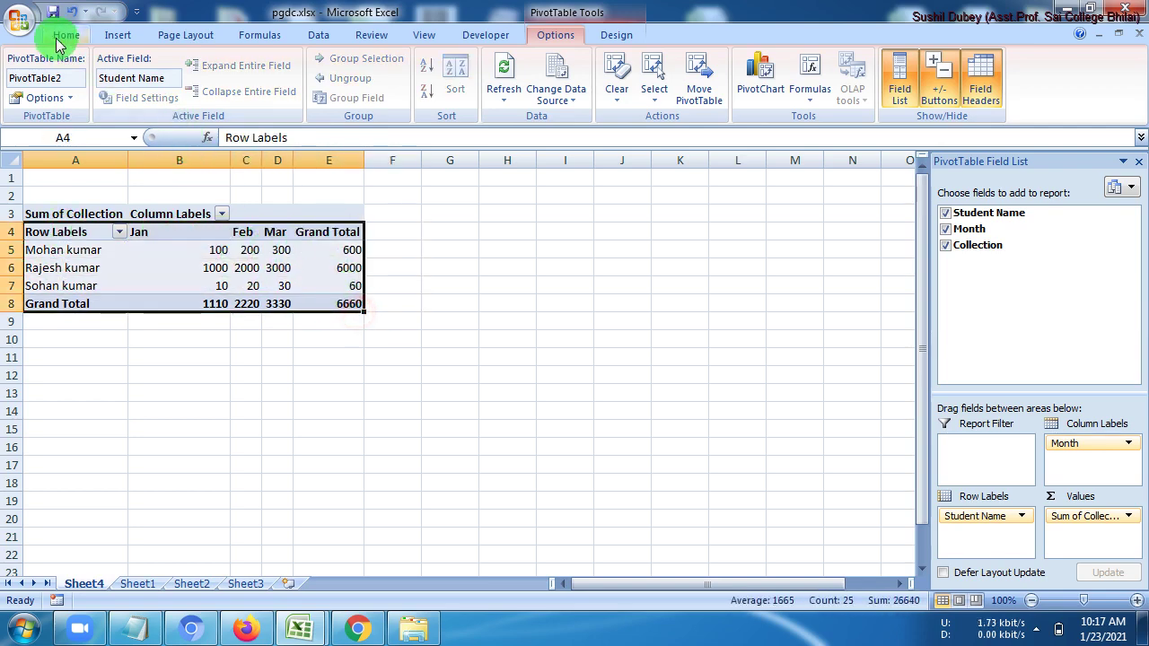
pyautogui.click(63, 35)
pyautogui.click(246, 93)
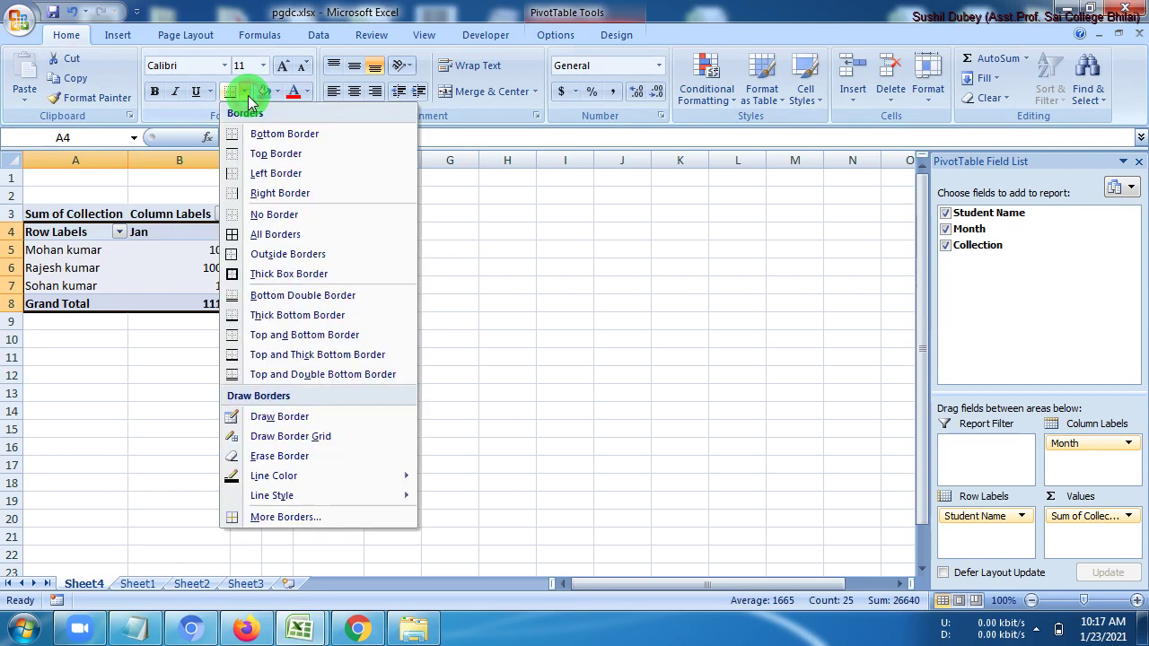
pyautogui.click(257, 234)
pyautogui.click(247, 358)
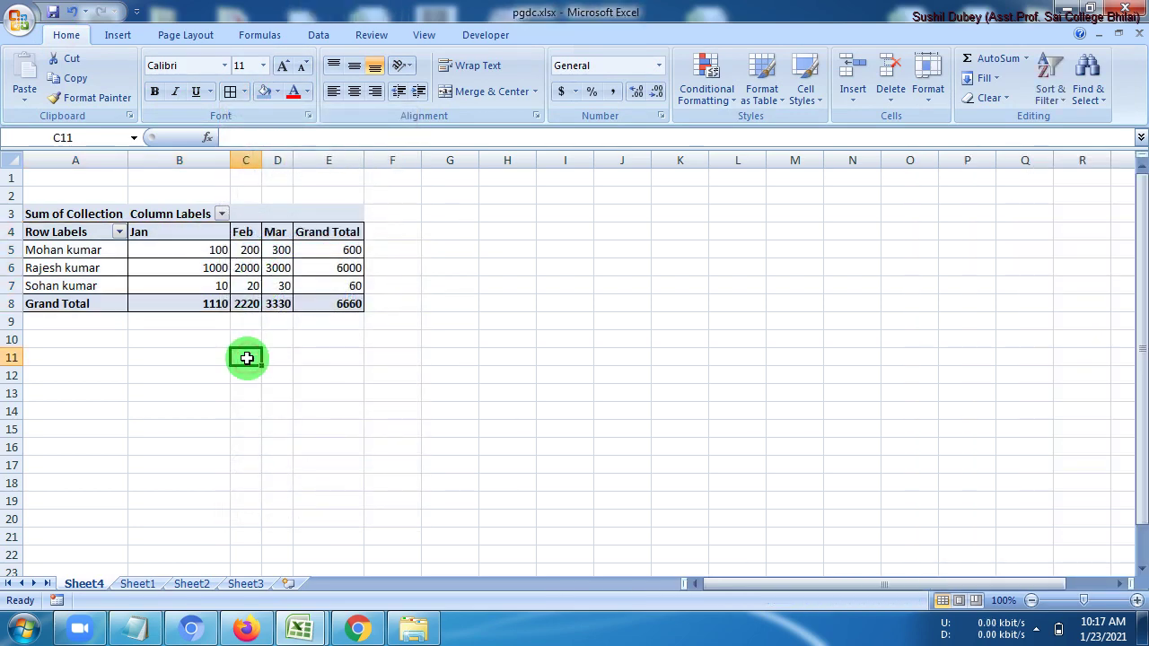
# Centre the contents of A4:E8 horizontally and widen the Feb and Mar columns.
pyautogui.moveTo(108, 233); pyautogui.dragTo(329, 302)
pyautogui.click(353, 93)
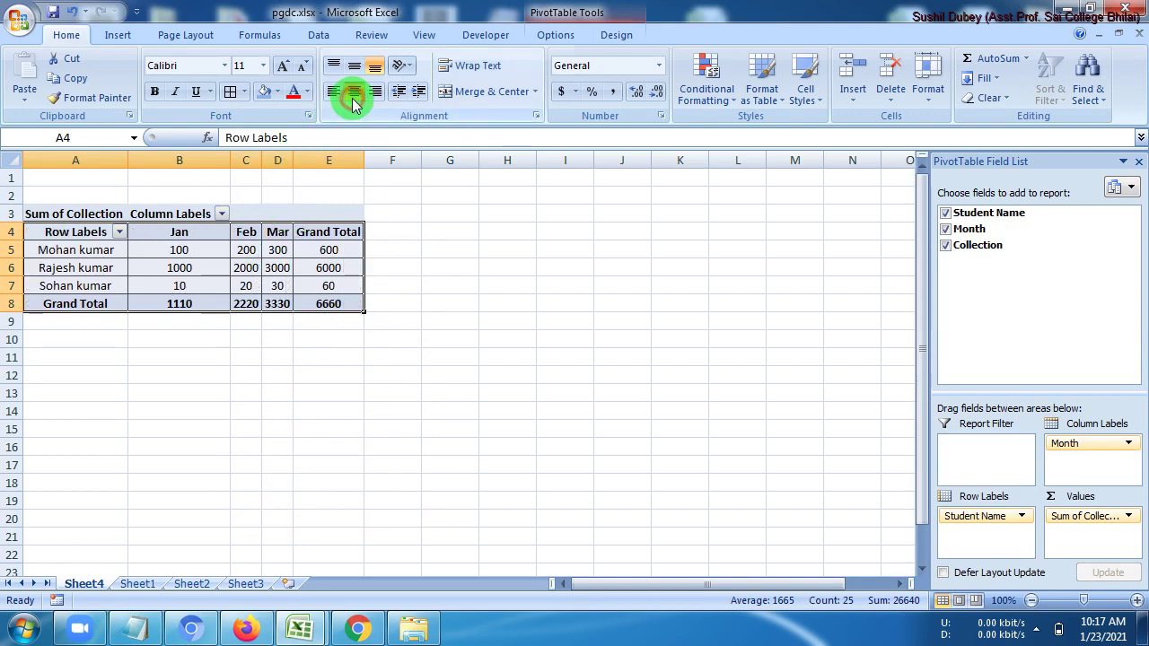
pyautogui.click(276, 357)
pyautogui.moveTo(260, 164); pyautogui.dragTo(374, 164)
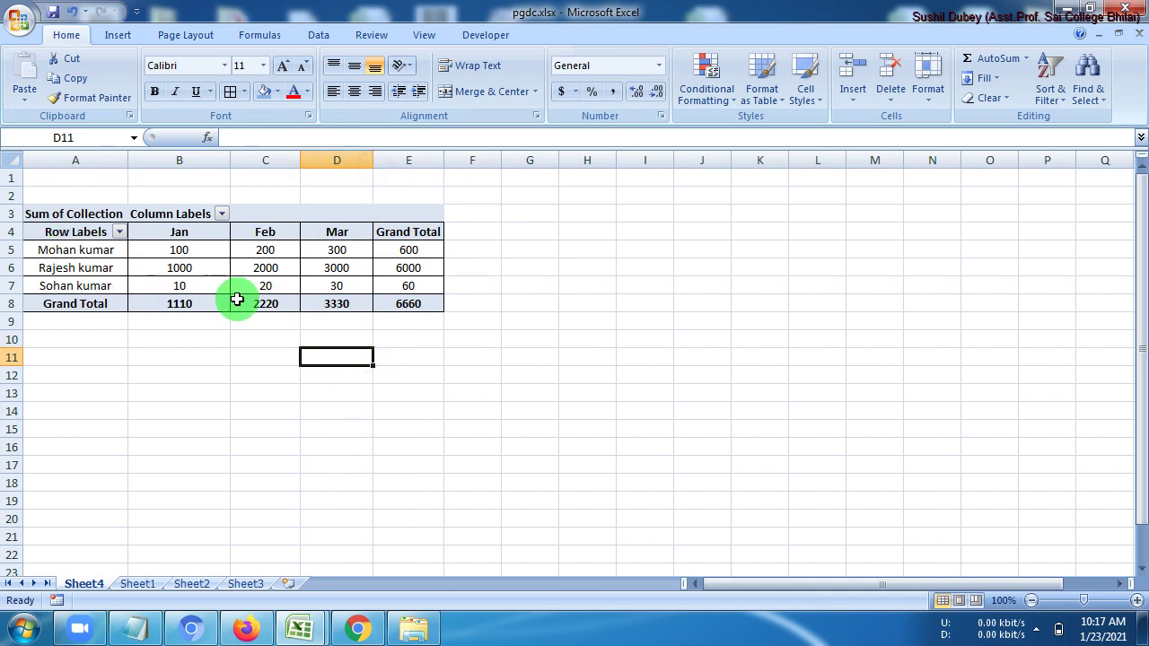
# Compare the student names in the pivot table on Sheet4 with the source records on Sheet1.
pyautogui.moveTo(237, 298)
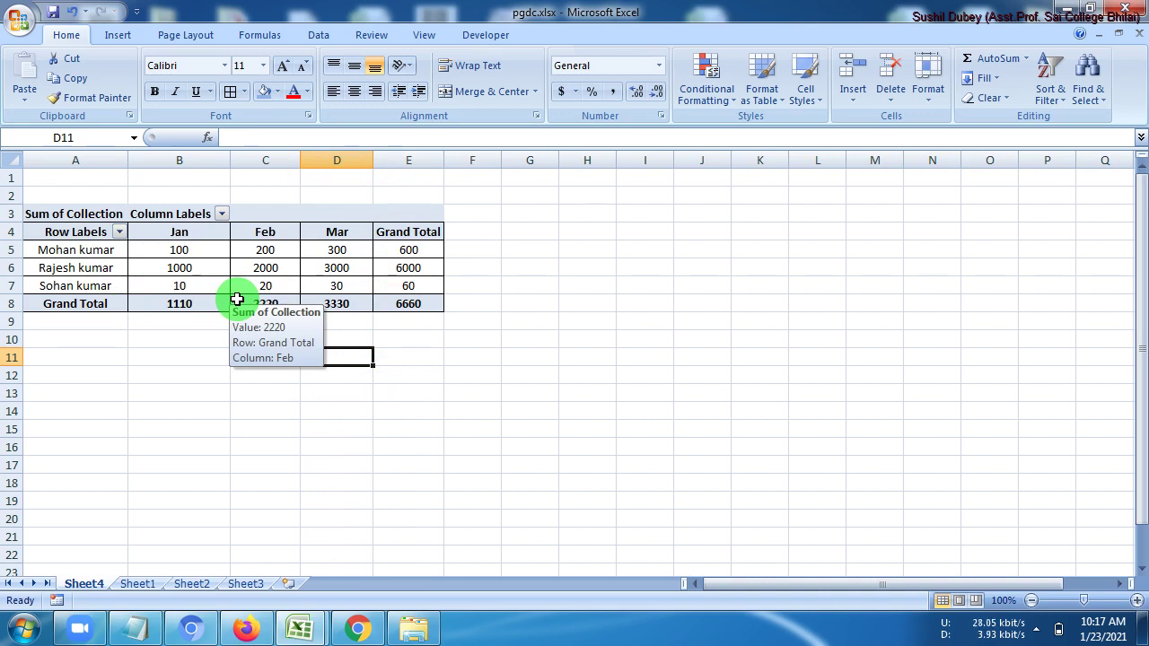
pyautogui.click(65, 236)
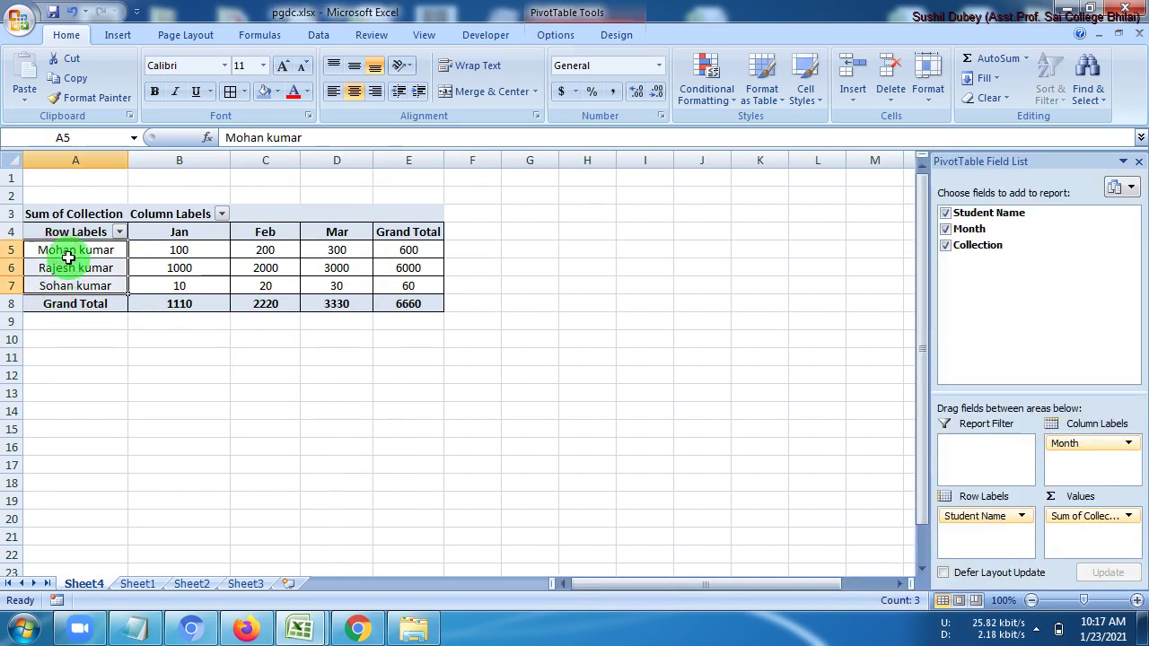
pyautogui.click(146, 584)
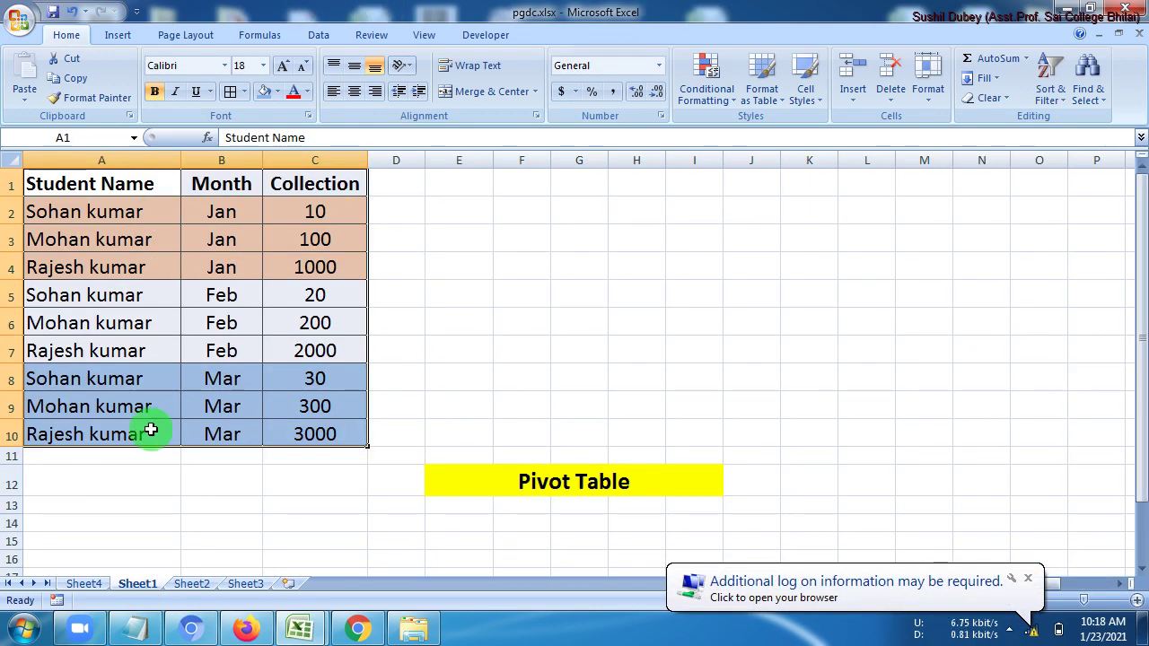
pyautogui.click(85, 581)
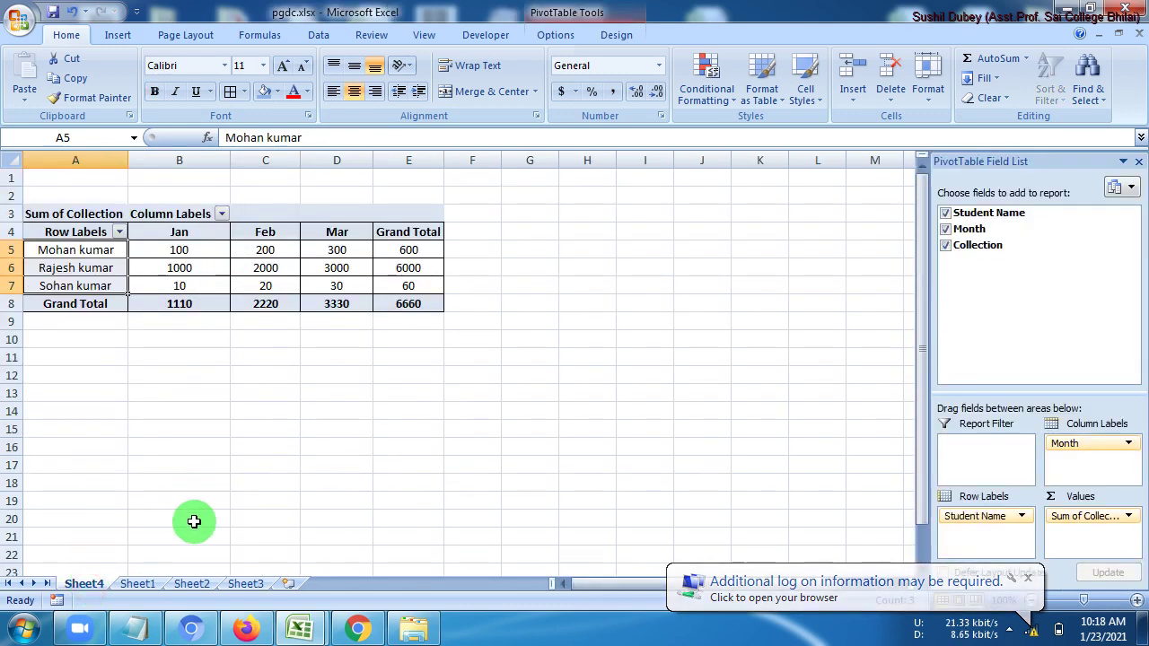
pyautogui.click(143, 582)
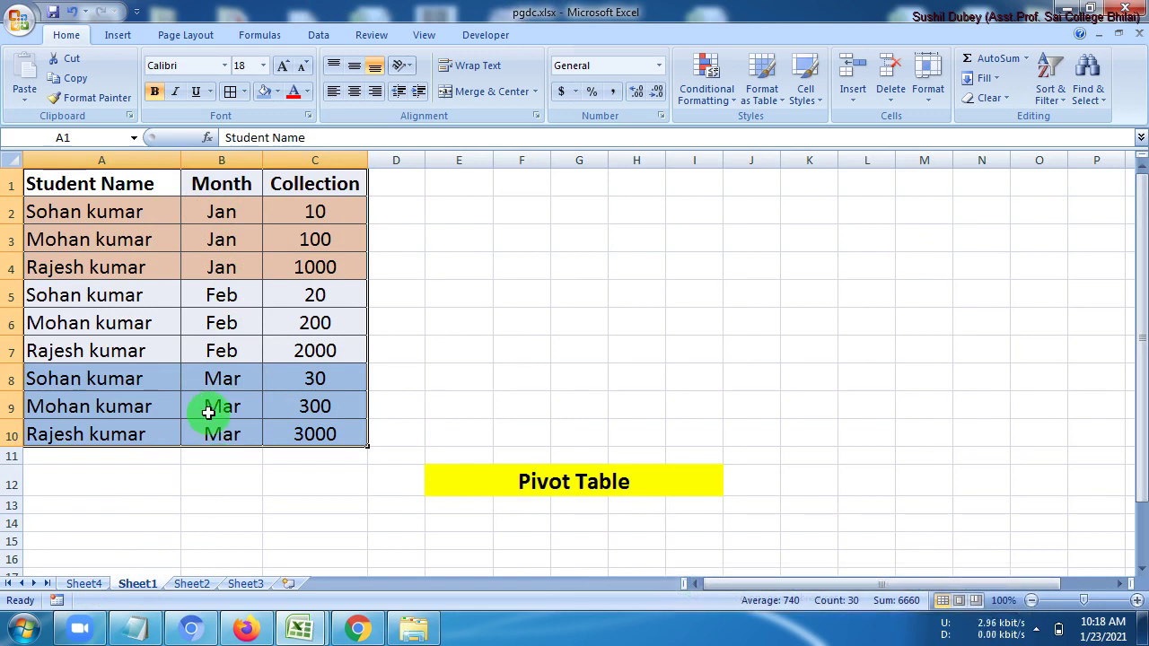
pyautogui.moveTo(126, 213); pyautogui.dragTo(300, 212)
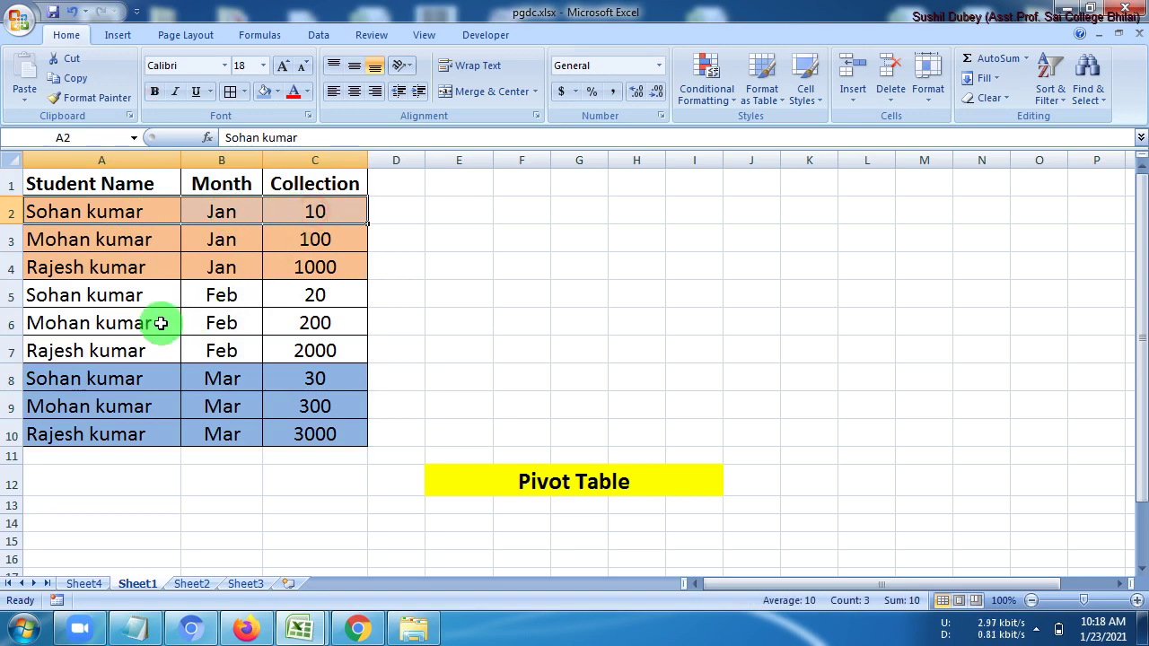
pyautogui.click(90, 583)
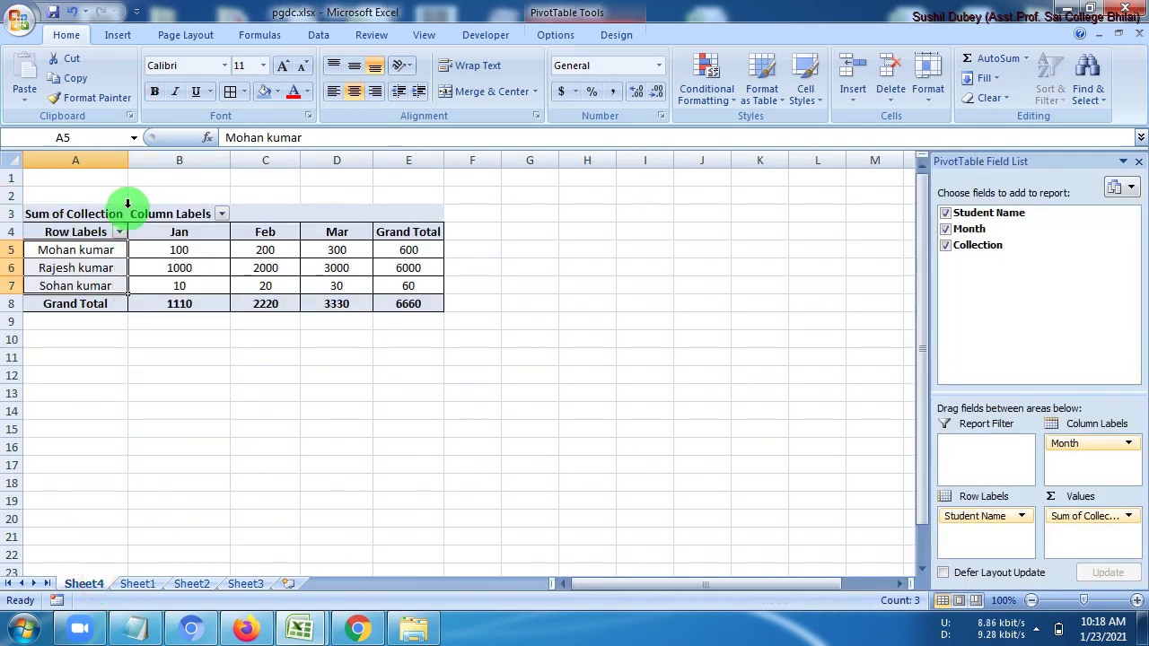
# Examine the first student's row, the Jan and Feb columns and the overall grand total in the pivot table.
pyautogui.moveTo(61, 253); pyautogui.dragTo(421, 251)
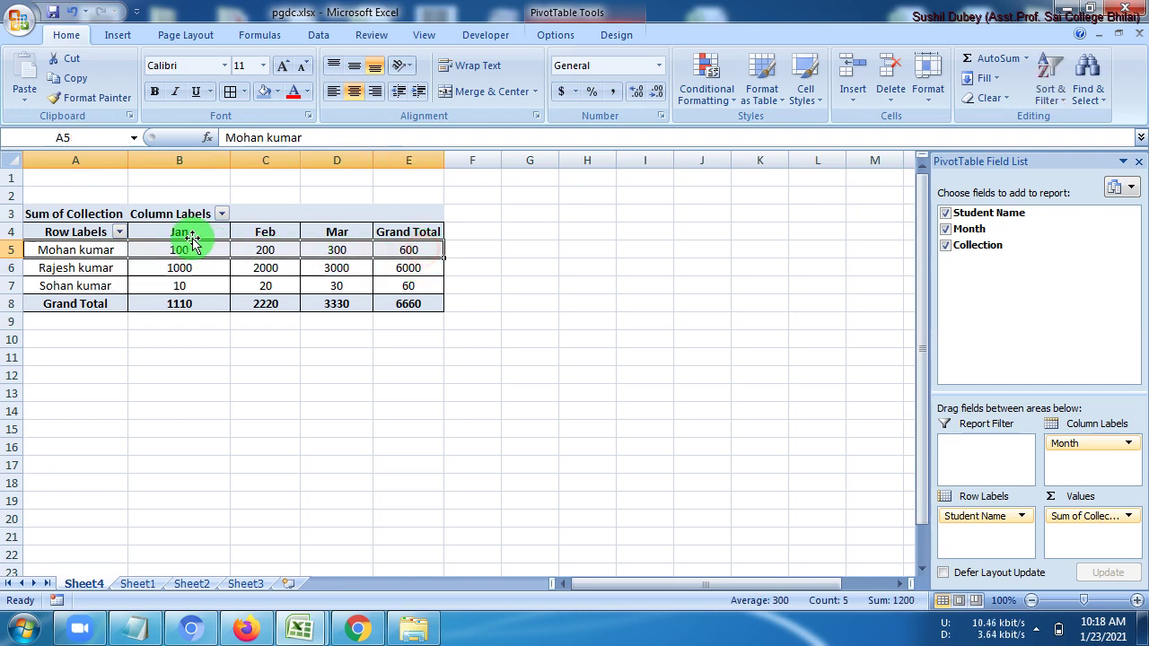
pyautogui.moveTo(192, 233); pyautogui.dragTo(192, 297)
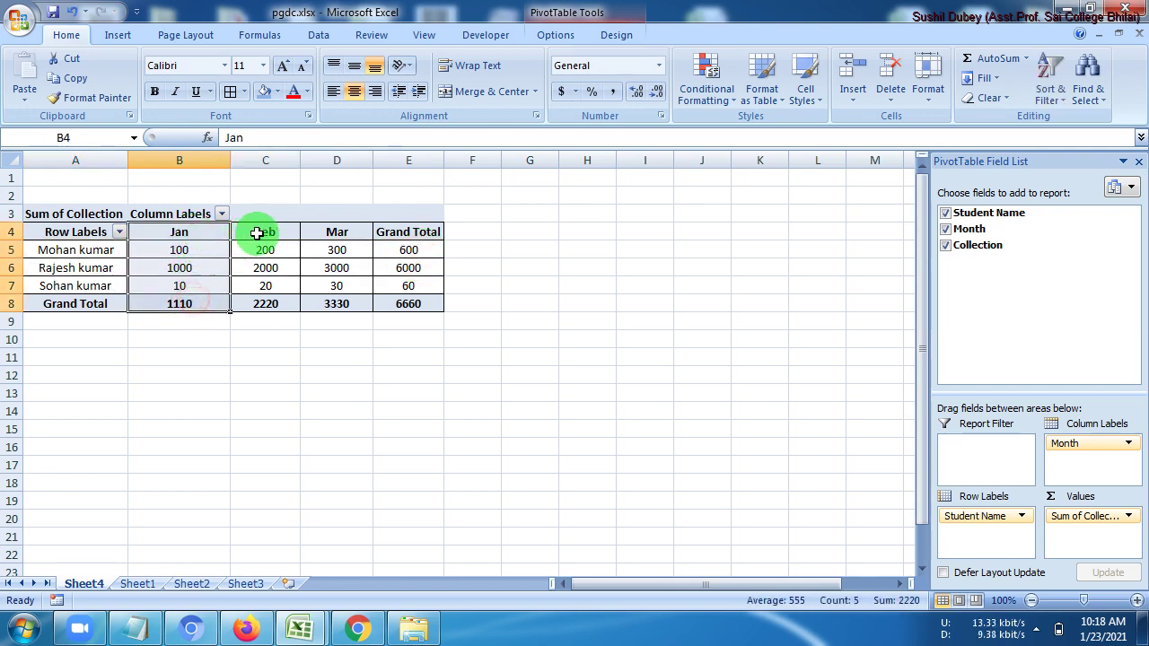
pyautogui.moveTo(264, 231); pyautogui.dragTo(267, 303)
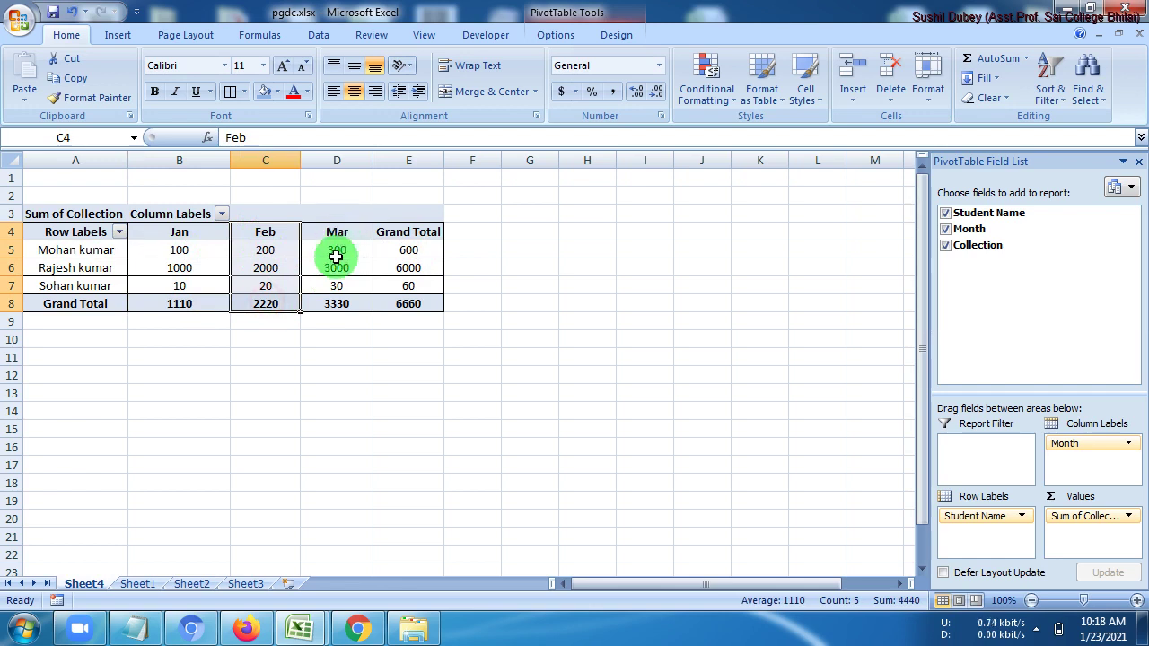
pyautogui.click(399, 305)
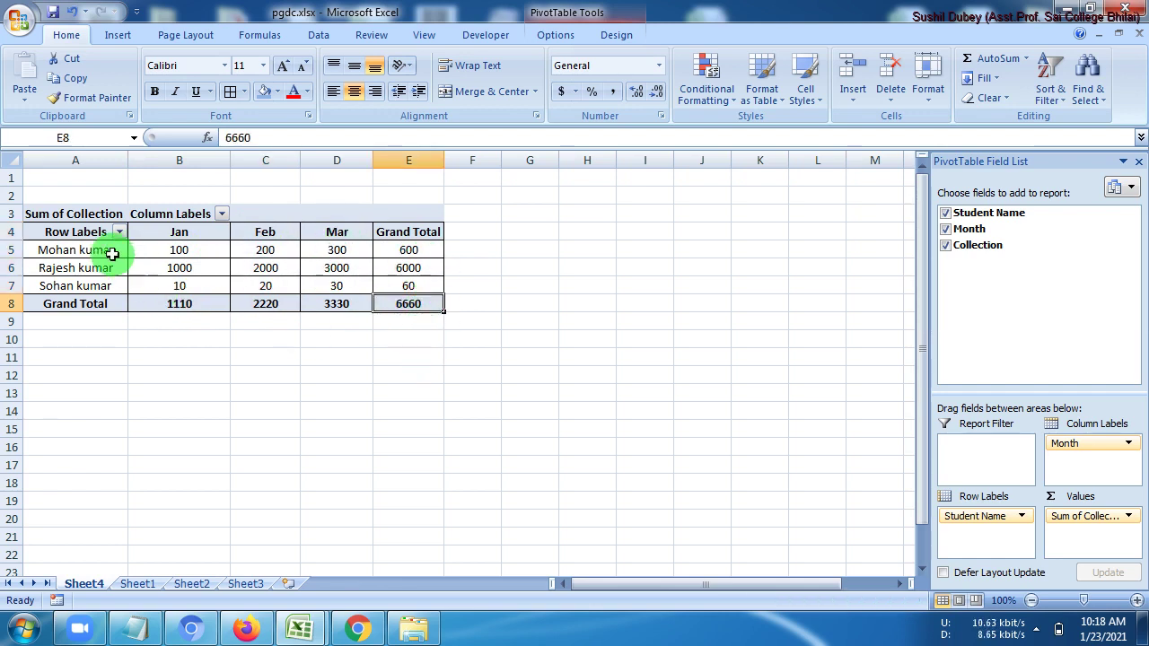
# Compare the full source range A1:C10 on Sheet1 with the summarised pivot table on Sheet4, ending at Sheet1's Pivot Table heading.
pyautogui.click(138, 583)
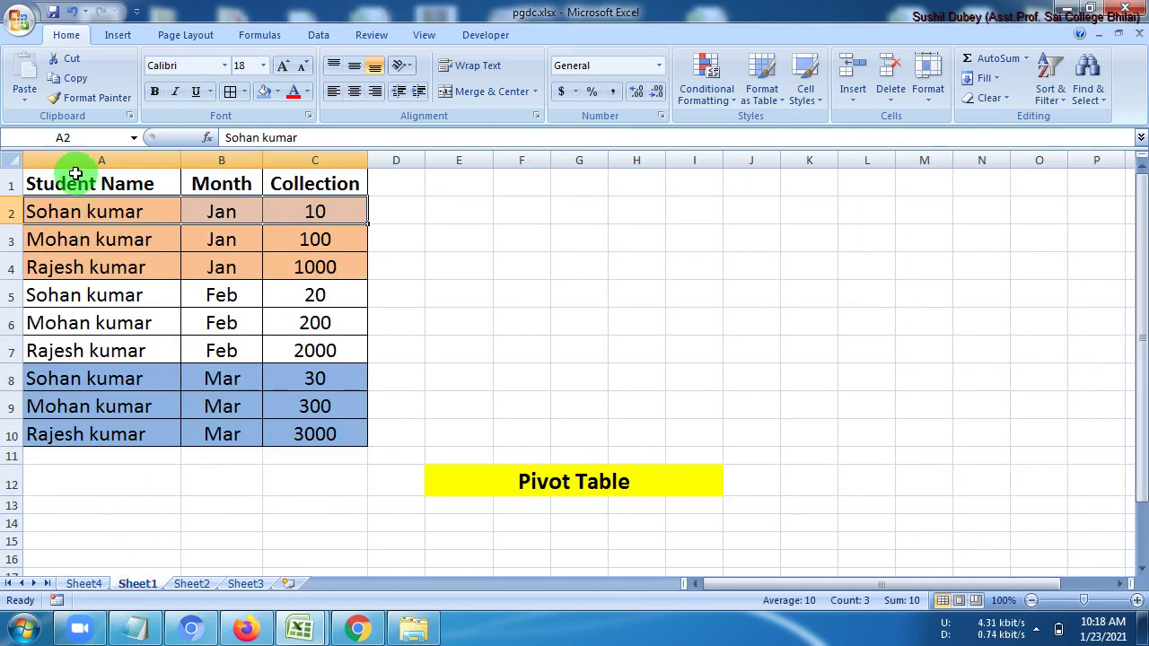
pyautogui.moveTo(85, 187); pyautogui.dragTo(301, 432)
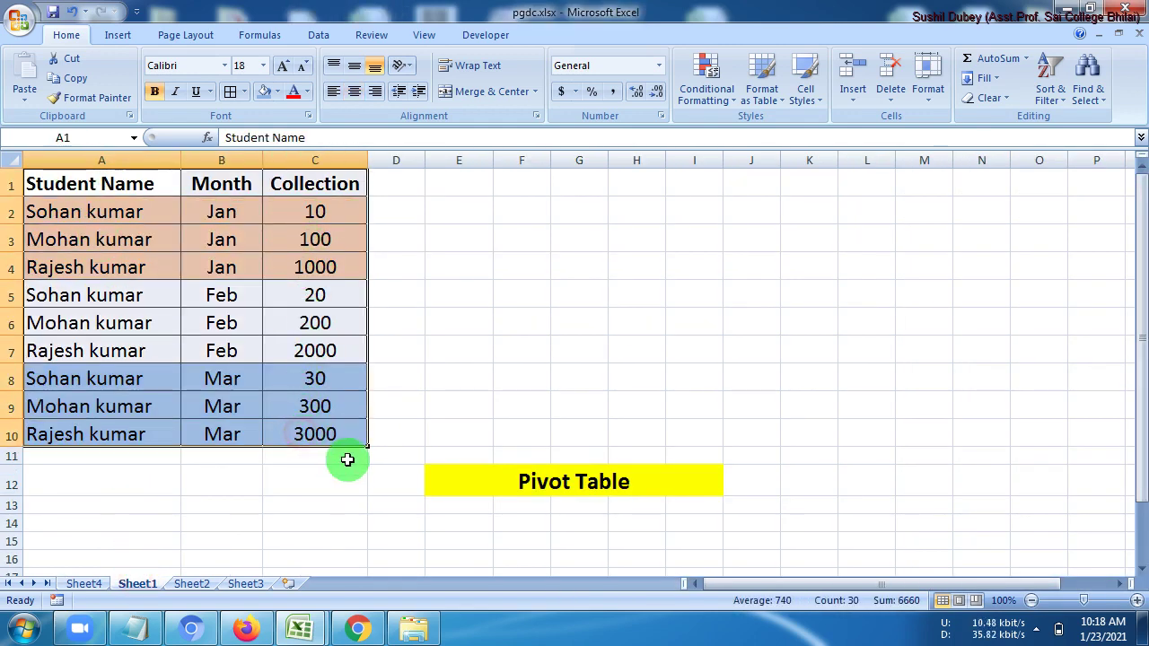
pyautogui.click(79, 587)
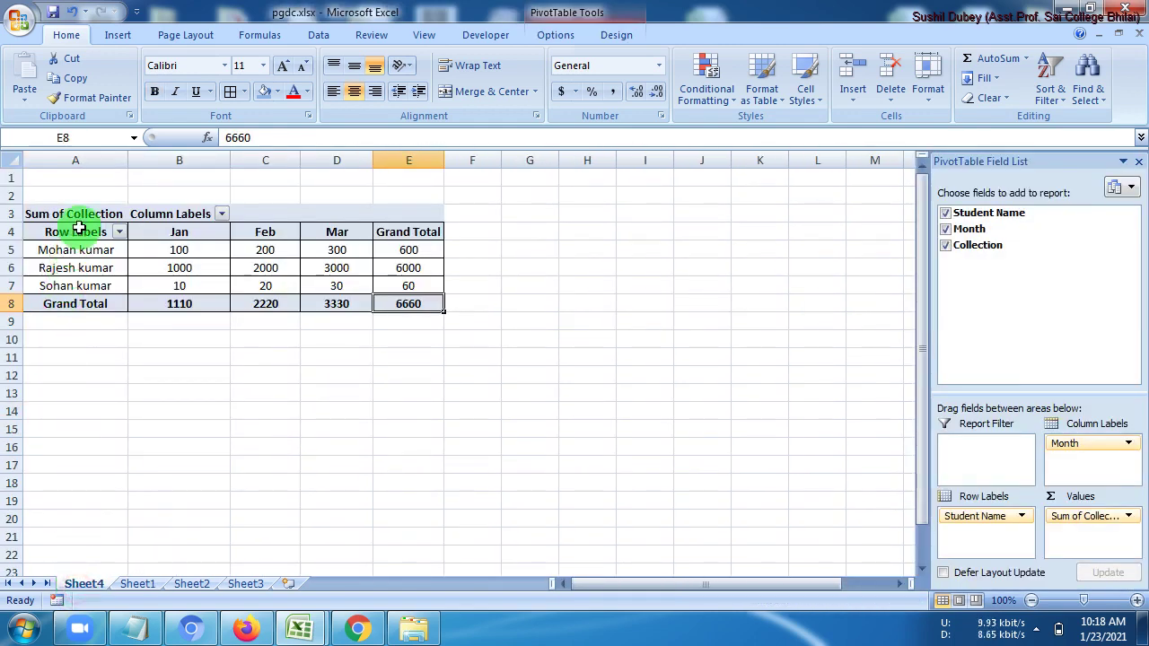
pyautogui.moveTo(79, 232); pyautogui.dragTo(399, 310)
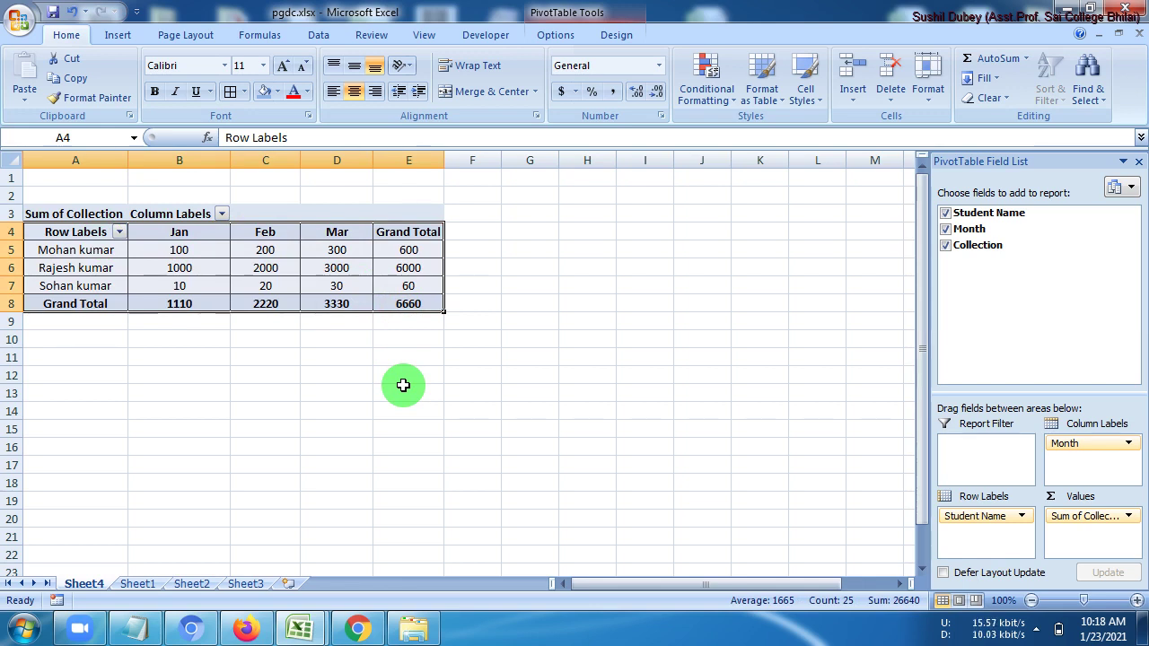
pyautogui.click(144, 583)
pyautogui.click(577, 488)
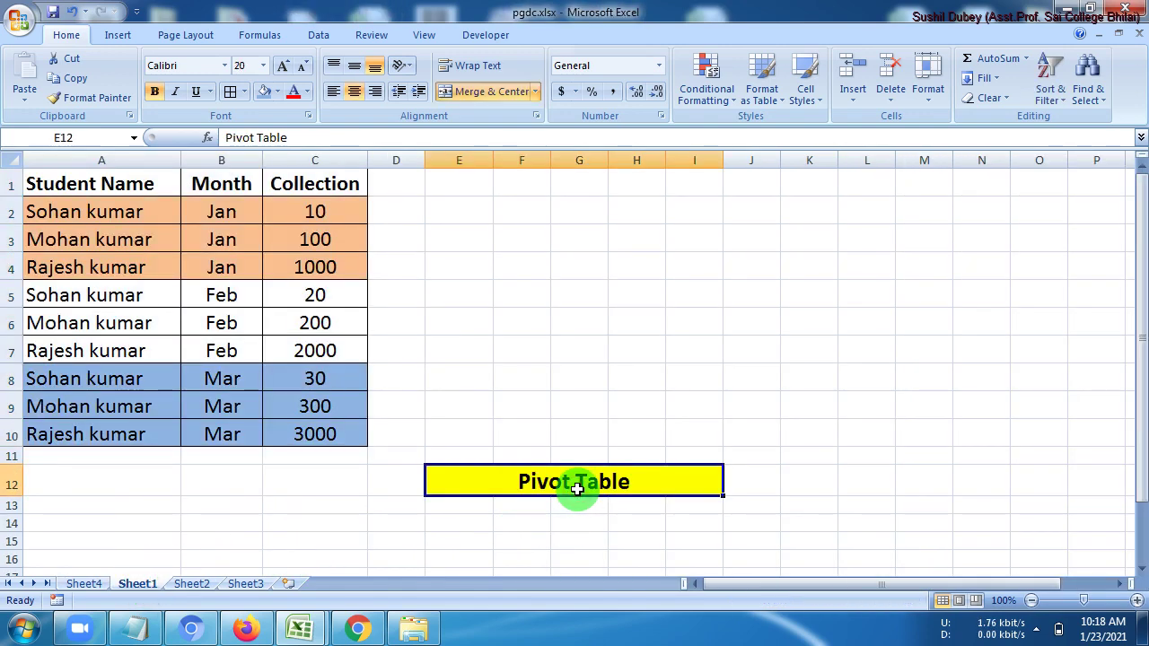